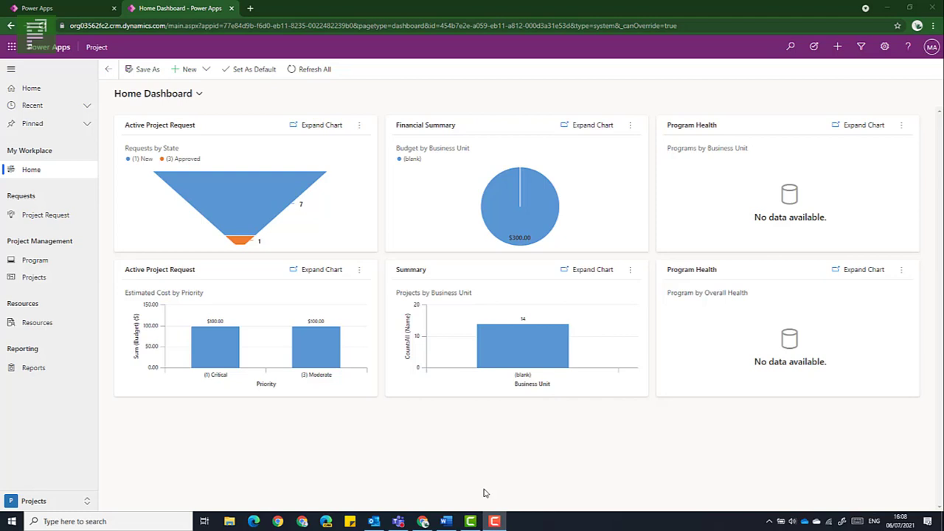
Create and save a project request named 'This is a test', then set Create Project to Yes and save
{"action": "left_click", "coordinate": [70, 214]}
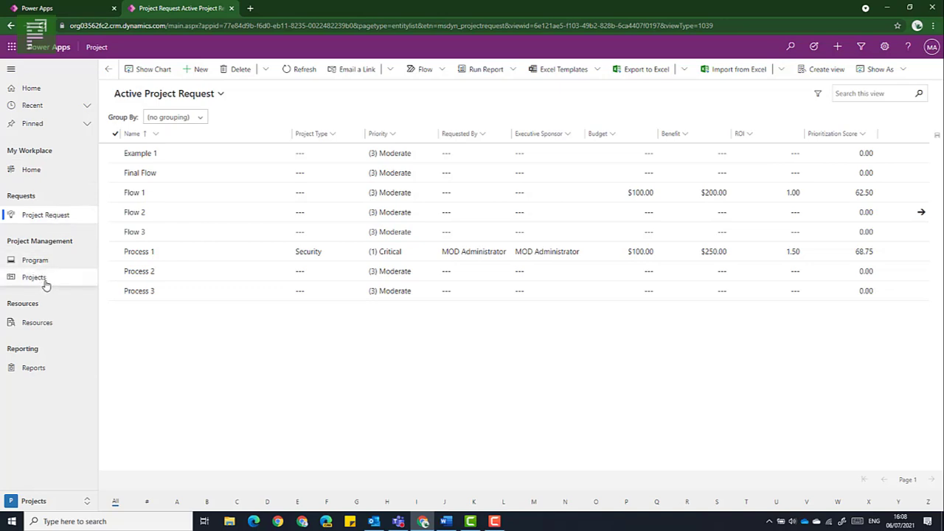
{"action": "left_click", "coordinate": [184, 71]}
{"action": "left_click", "coordinate": [237, 141]}
{"action": "type", "text": "This is "}
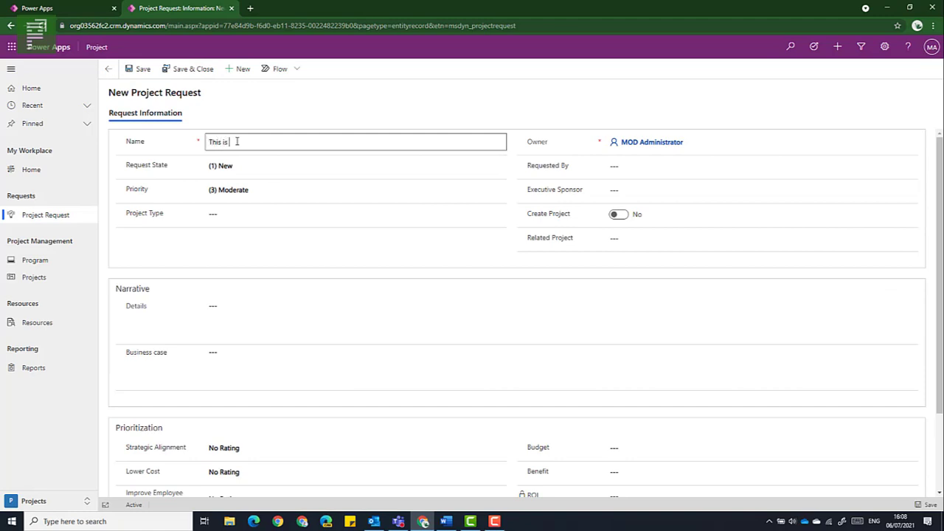
{"action": "type", "text": "a test"}
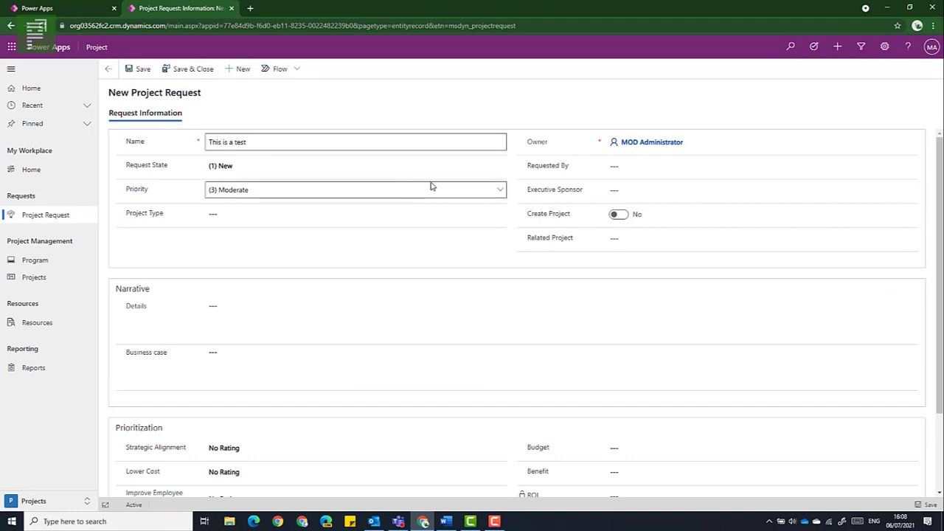
{"action": "left_click", "coordinate": [138, 69]}
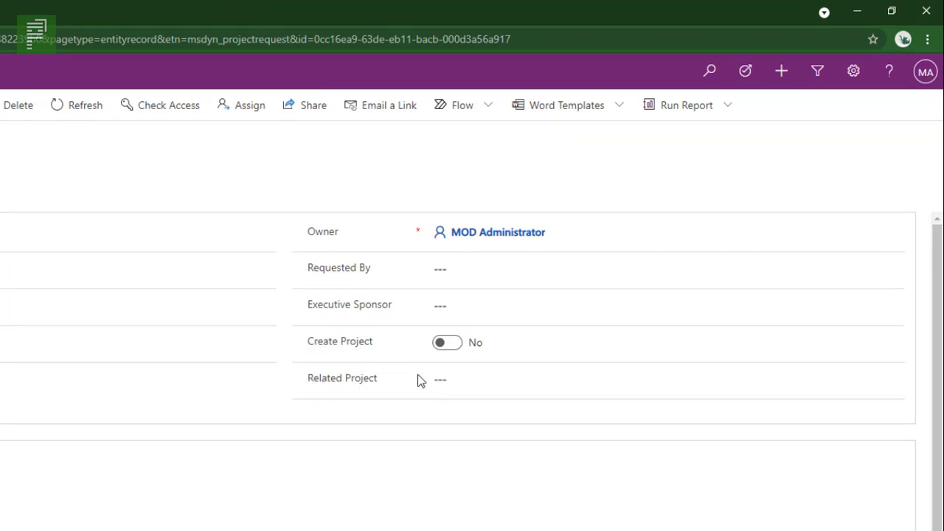
{"action": "left_click", "coordinate": [443, 352]}
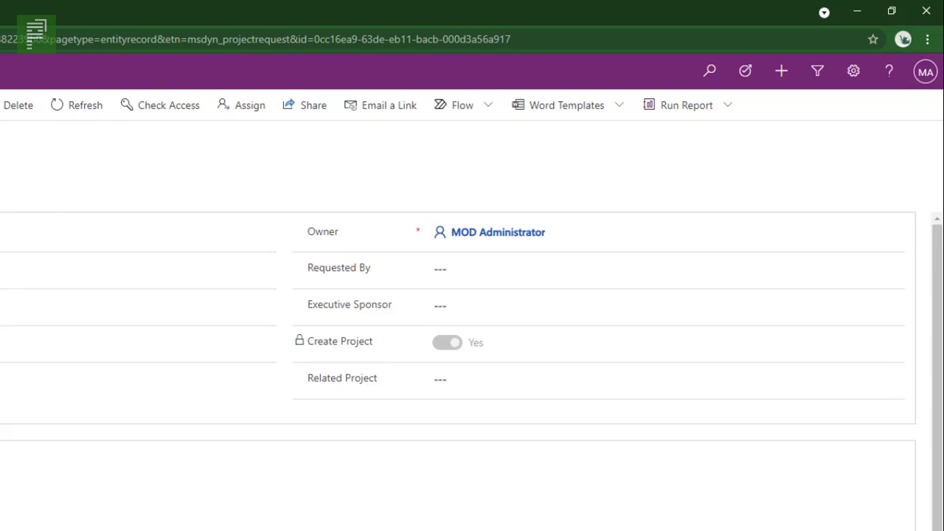
{"action": "key", "text": "ctrl+s"}
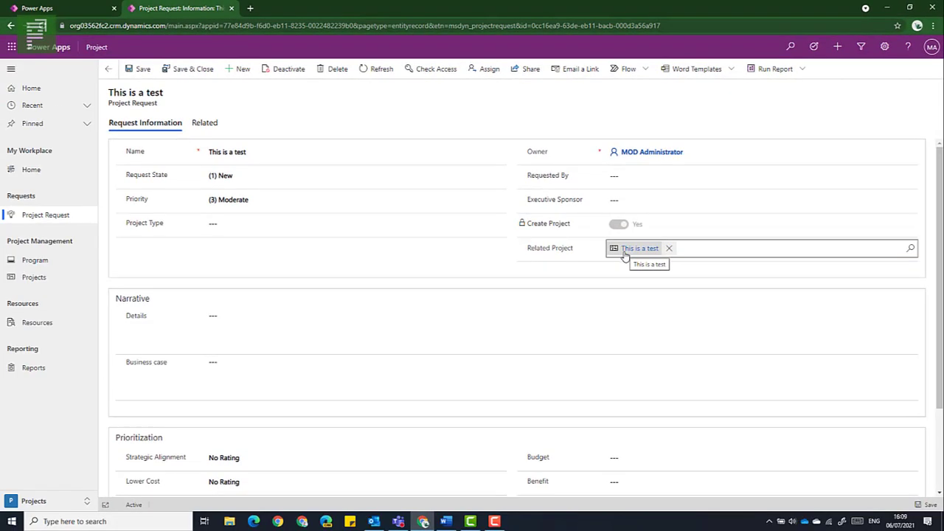
Review the linked project 'This is a test', then go back to the Active Project Request list
{"action": "left_click", "coordinate": [626, 251]}
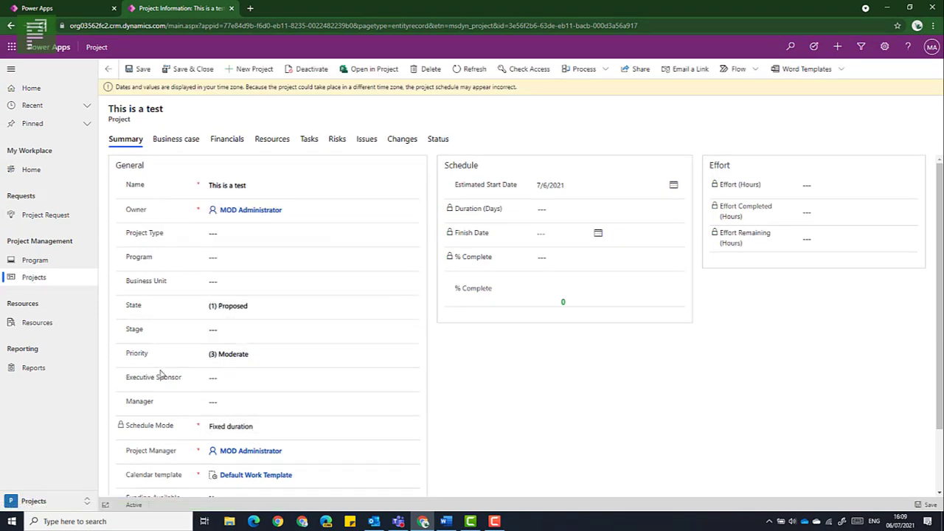
{"action": "scroll", "coordinate": [171, 393], "scroll_direction": "down", "scroll_amount": 2}
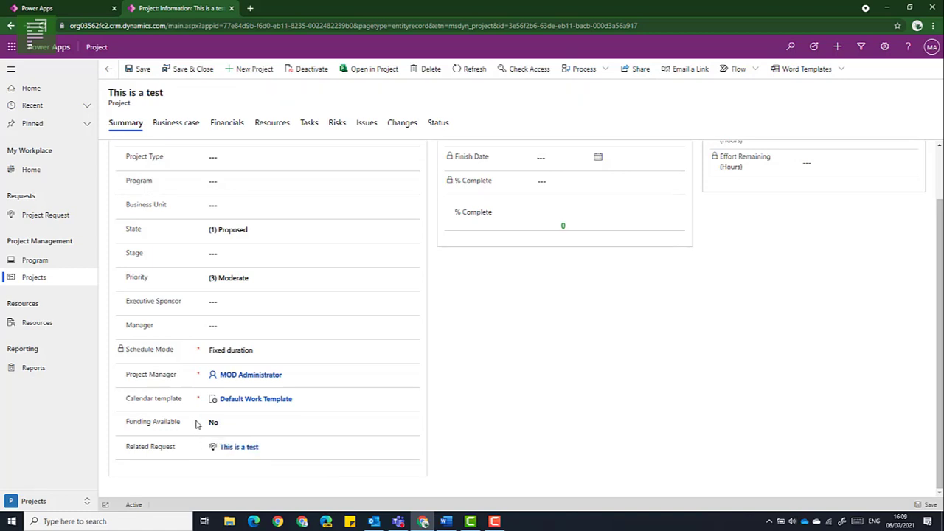
{"action": "scroll", "coordinate": [197, 422], "scroll_direction": "up", "scroll_amount": 1}
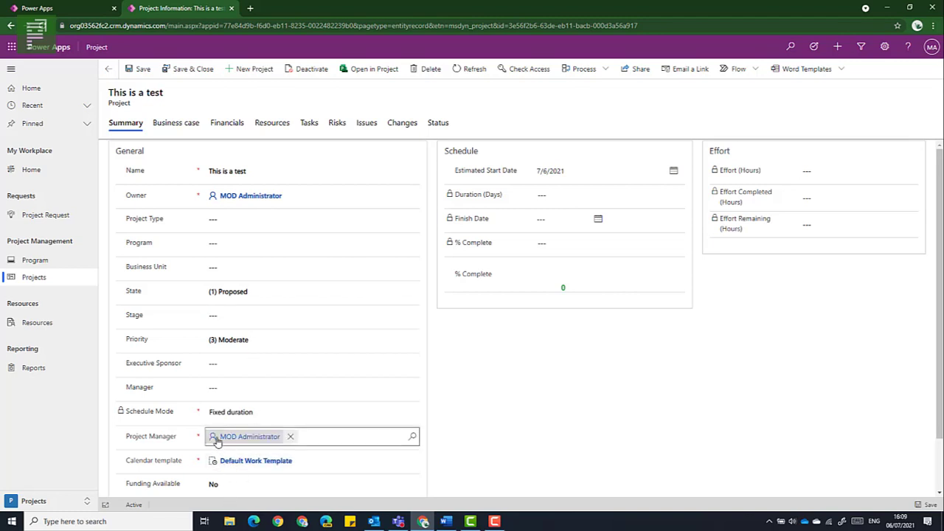
{"action": "left_click", "coordinate": [38, 219]}
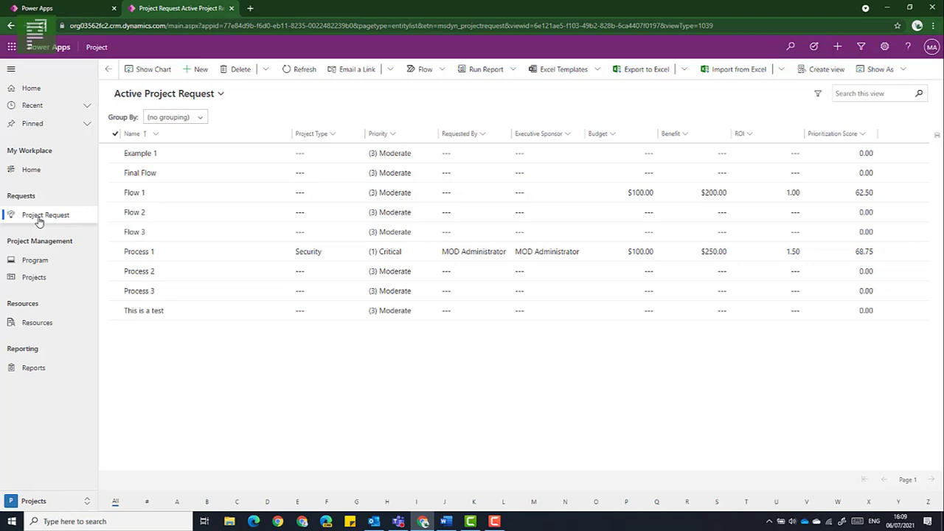
Return to the TPC additions to Project Accelerator solution's components in the maker portal
{"action": "left_click", "coordinate": [74, 8]}
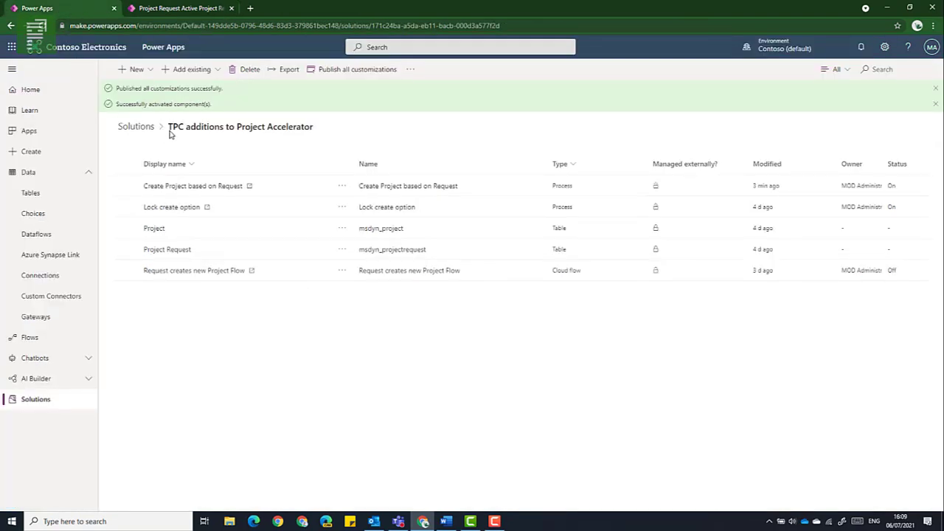
{"action": "left_click_drag", "start_coordinate": [168, 128], "coordinate": [314, 133]}
{"action": "left_click", "coordinate": [351, 141]}
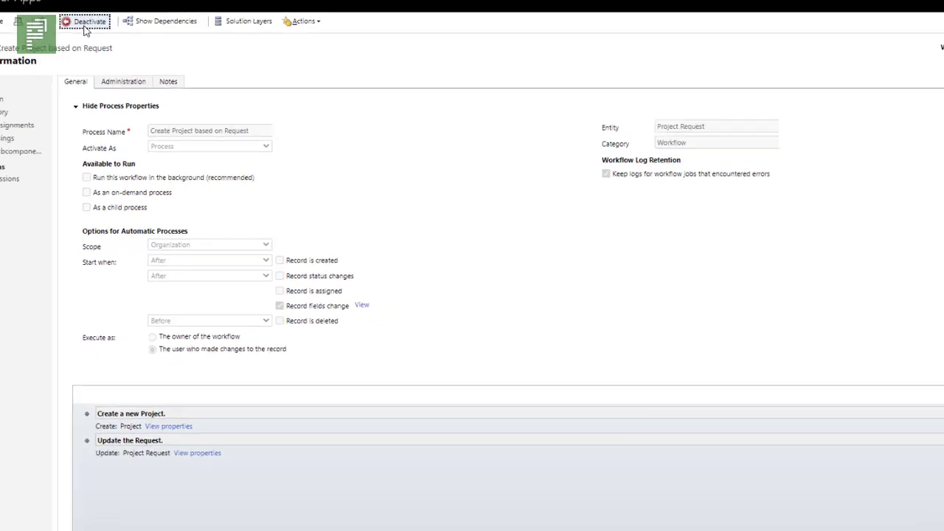
Deactivate the Create Project based on Request process and confirm it, returning it to draft
{"action": "left_click", "coordinate": [117, 66]}
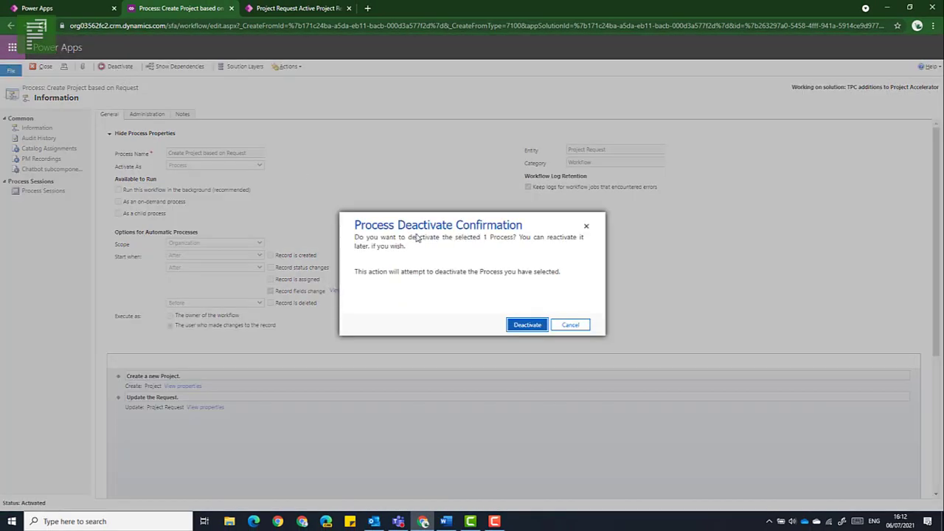
{"action": "left_click", "coordinate": [530, 326]}
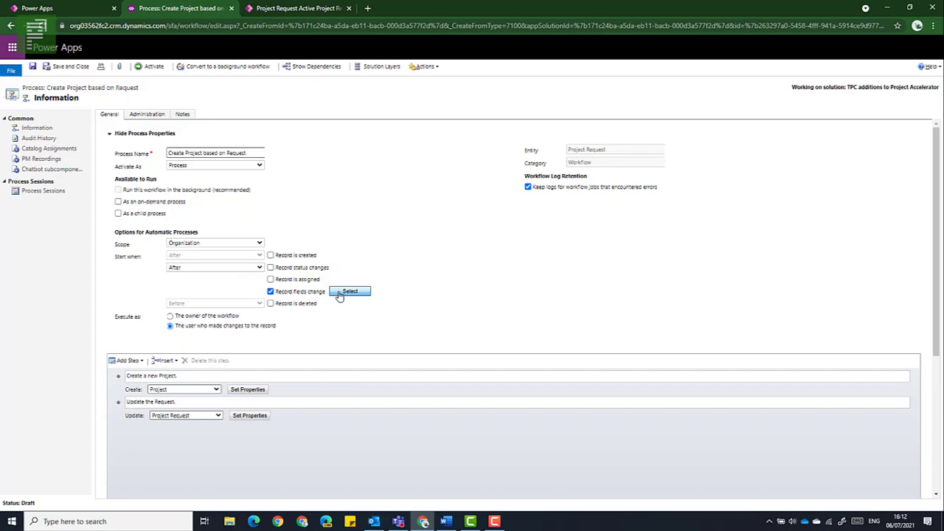
{"action": "left_click", "coordinate": [343, 293]}
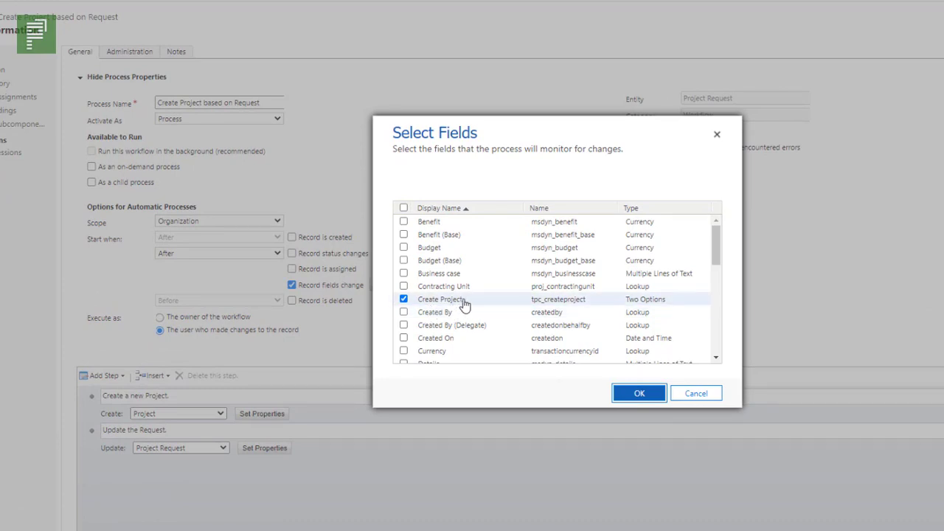
{"action": "left_click", "coordinate": [693, 393]}
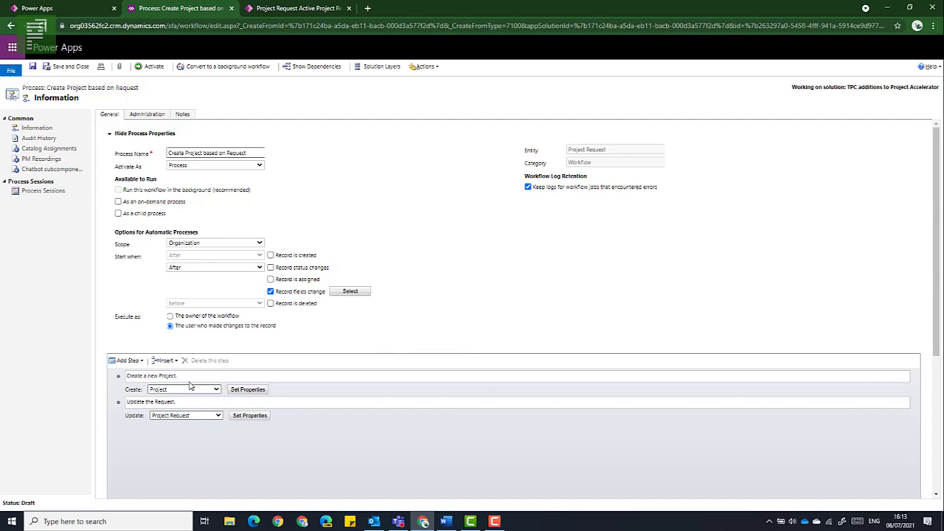
{"action": "left_click_drag", "start_coordinate": [137, 375], "coordinate": [177, 376]}
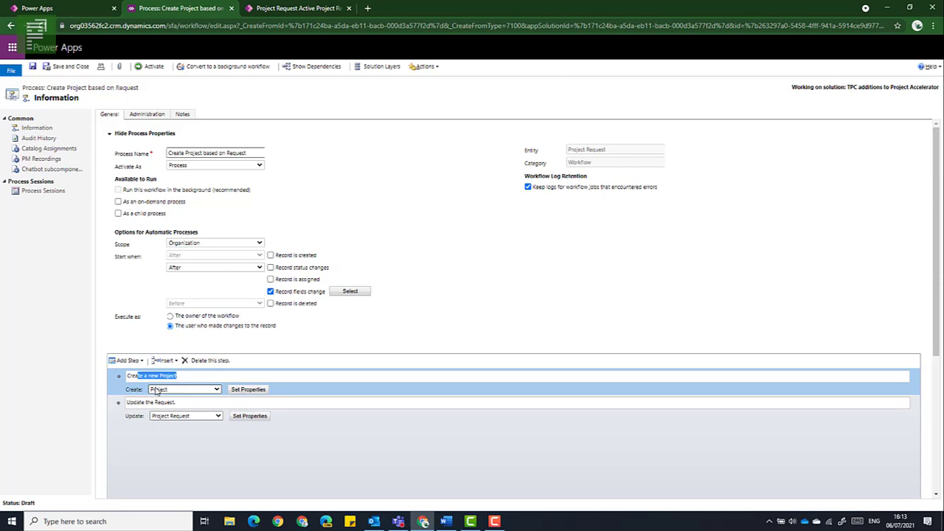
{"action": "left_click_drag", "start_coordinate": [127, 402], "coordinate": [177, 402]}
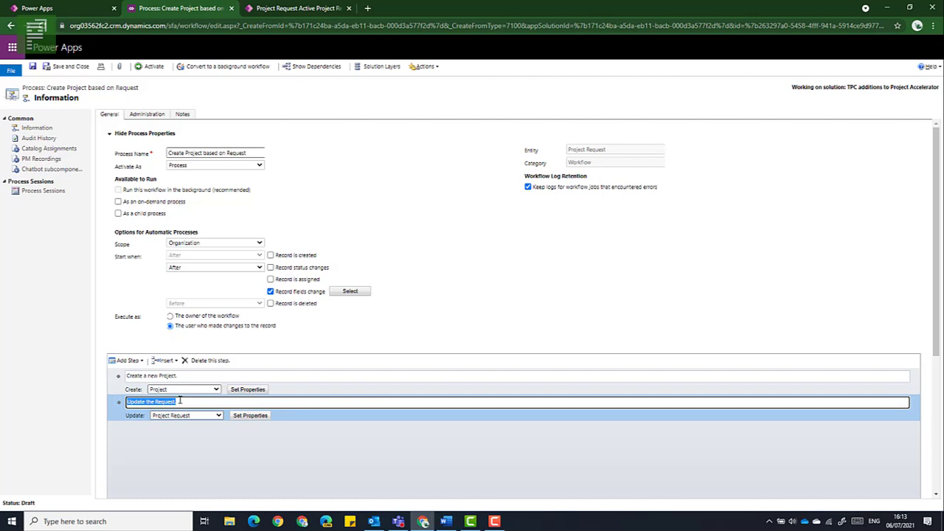
{"action": "left_click", "coordinate": [270, 14]}
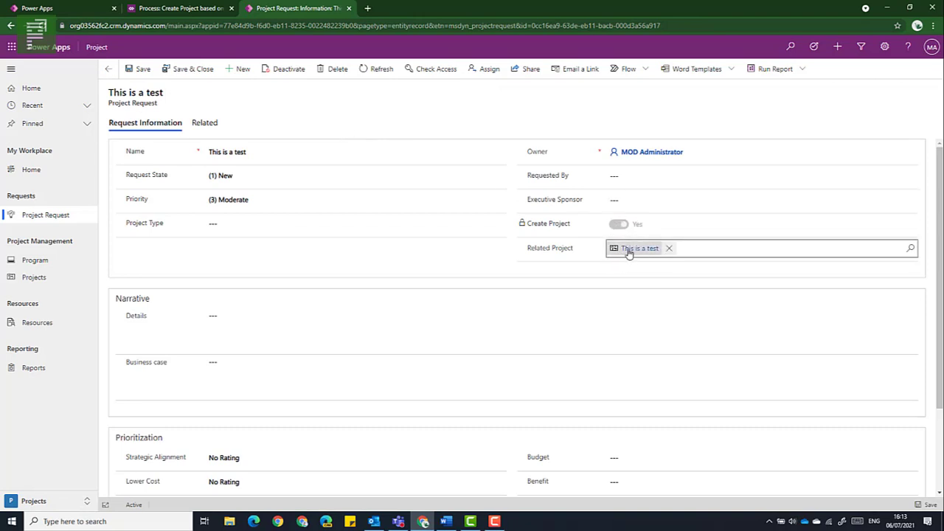
{"action": "left_click", "coordinate": [177, 8]}
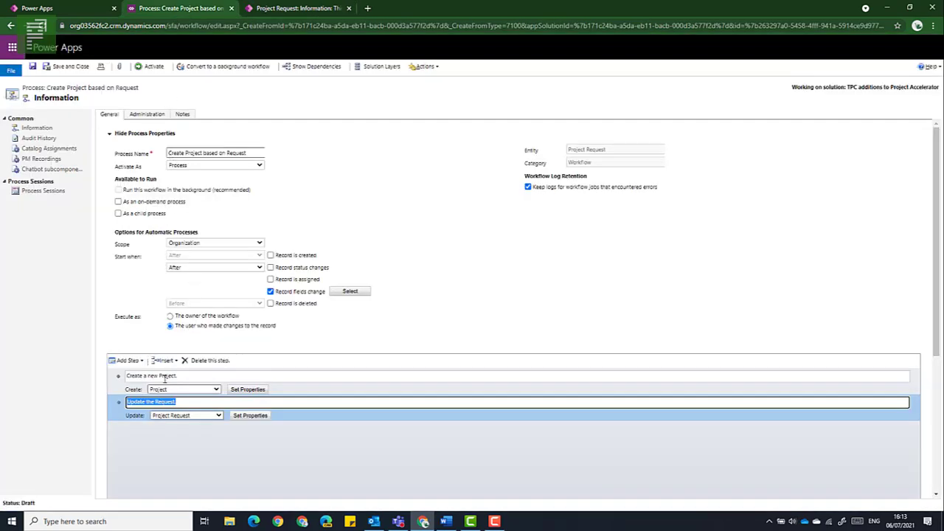
Open the Create a new Project step's properties and select the current Name field value
{"action": "left_click", "coordinate": [248, 389]}
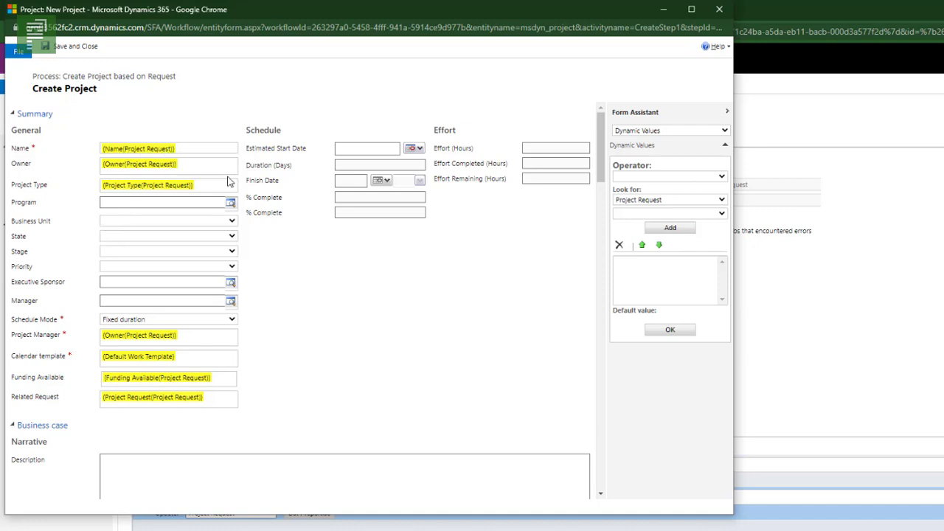
{"action": "left_click", "coordinate": [175, 149]}
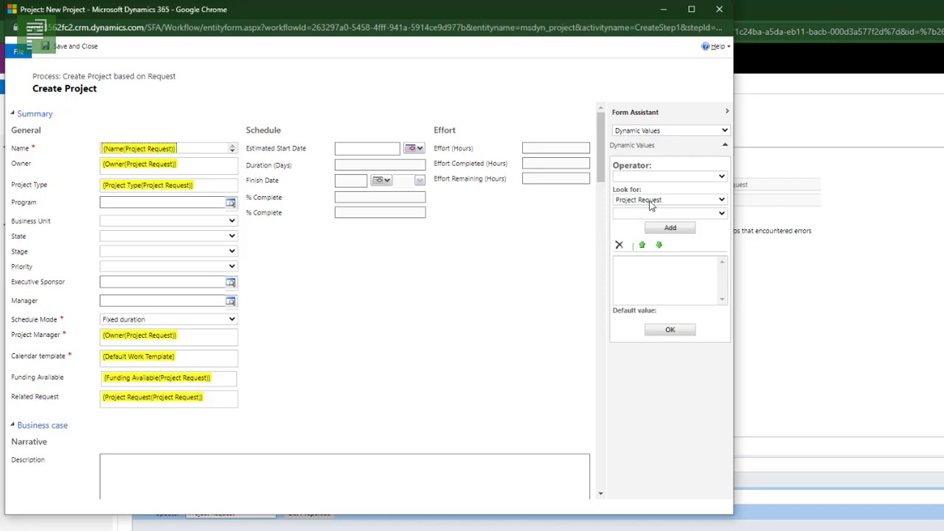
{"action": "left_click", "coordinate": [721, 215]}
{"action": "left_click", "coordinate": [186, 152]}
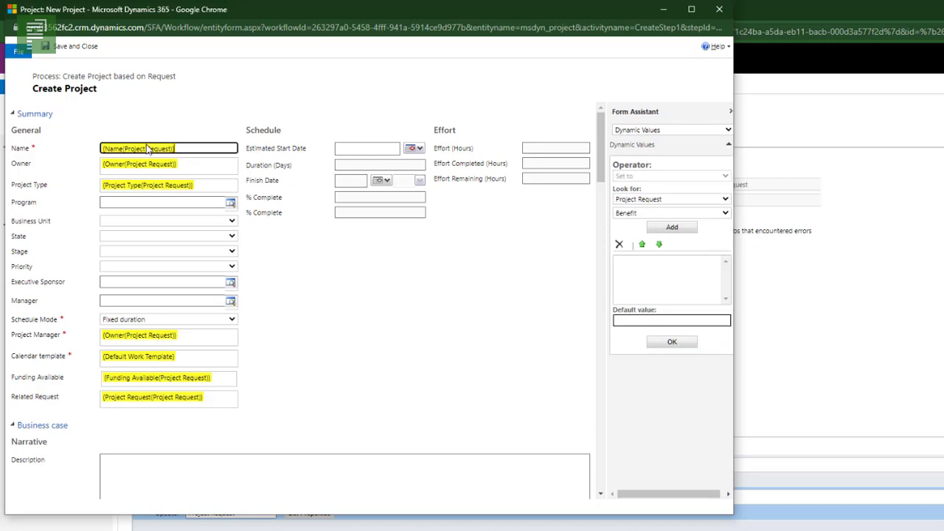
{"action": "left_click_drag", "start_coordinate": [179, 148], "coordinate": [97, 145]}
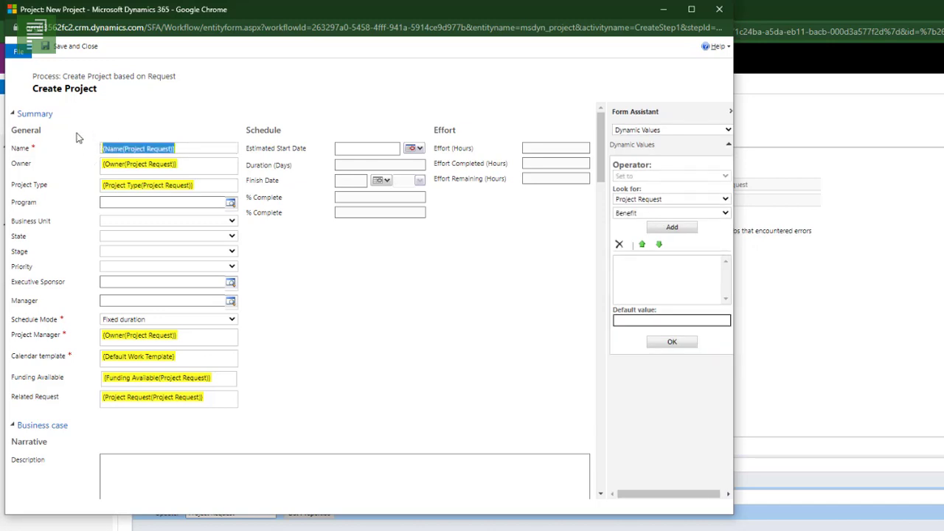
Replace the new project's Name with the dynamic value Name(Project Request) via Form Assistant
{"action": "key", "text": "Delete"}
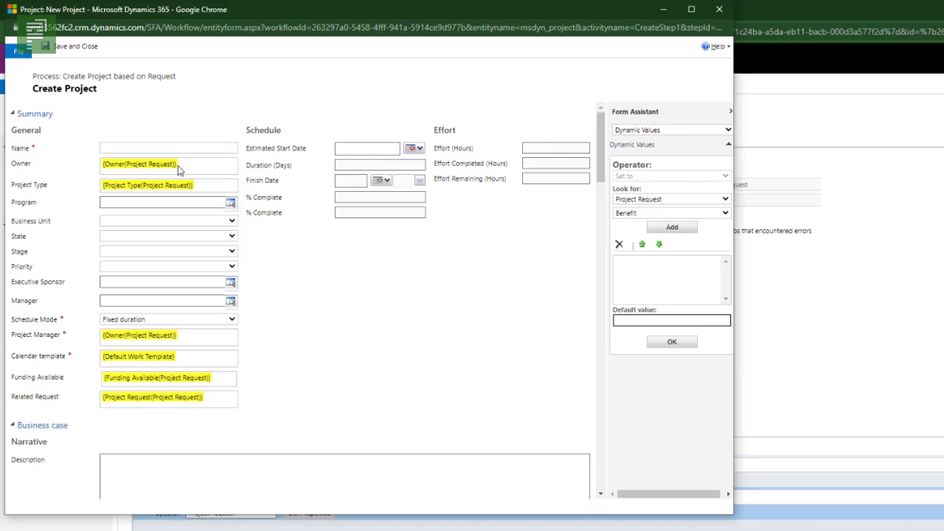
{"action": "left_click", "coordinate": [650, 215]}
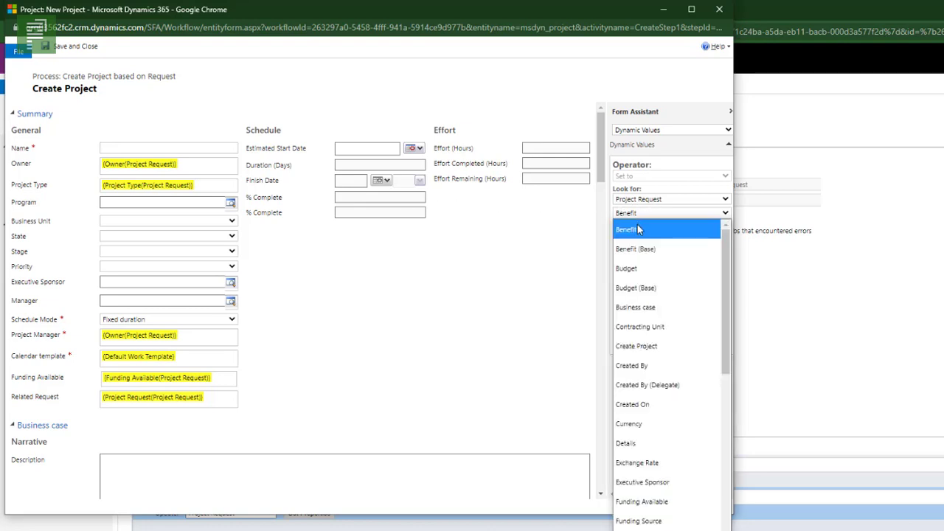
{"action": "scroll", "coordinate": [663, 509], "scroll_direction": "down", "scroll_amount": 8}
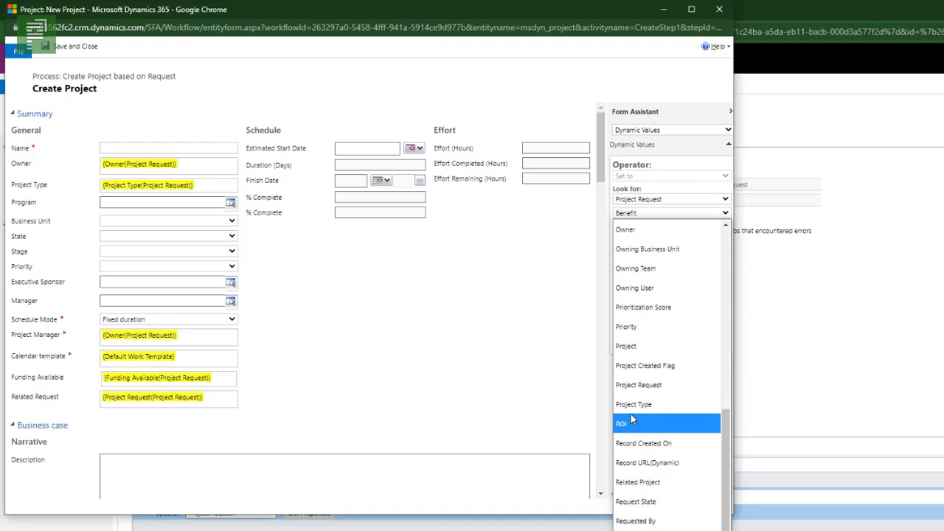
{"action": "scroll", "coordinate": [636, 385], "scroll_direction": "up", "scroll_amount": 4}
{"action": "left_click", "coordinate": [638, 450]}
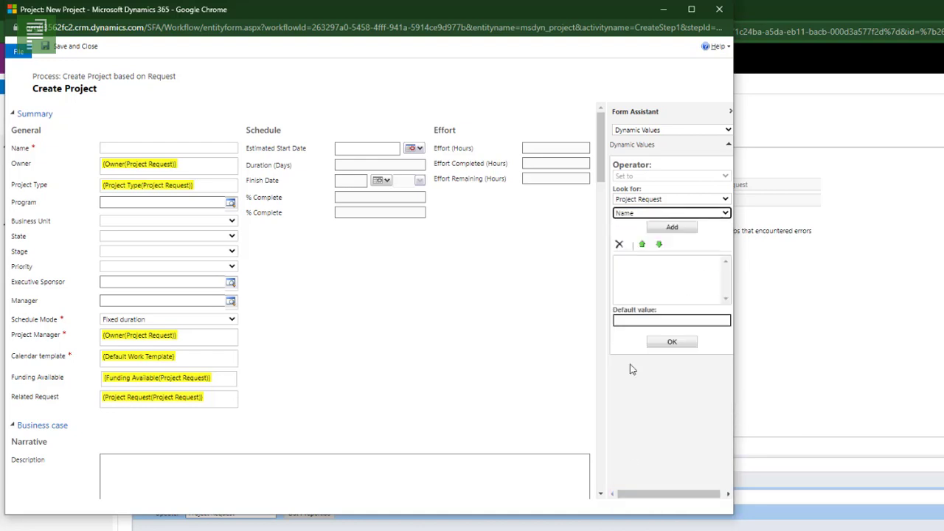
{"action": "left_click", "coordinate": [661, 228]}
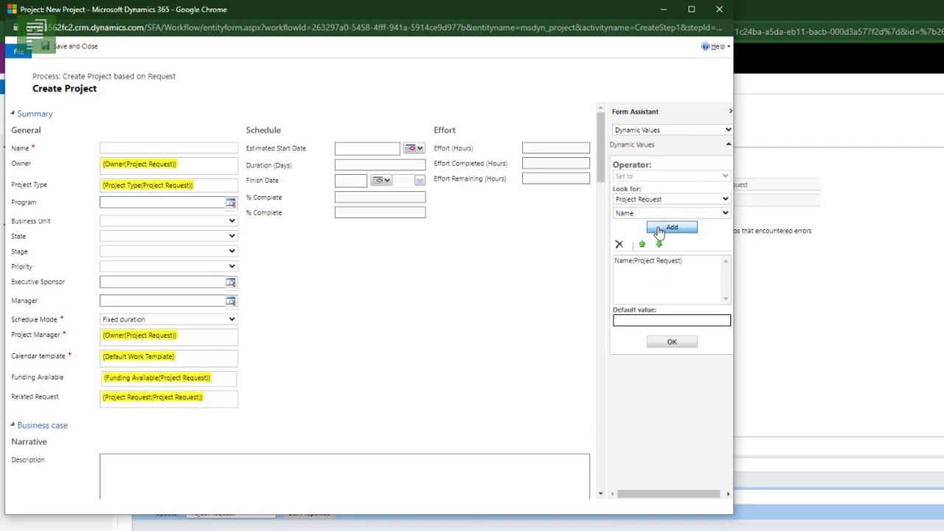
{"action": "left_click", "coordinate": [660, 344]}
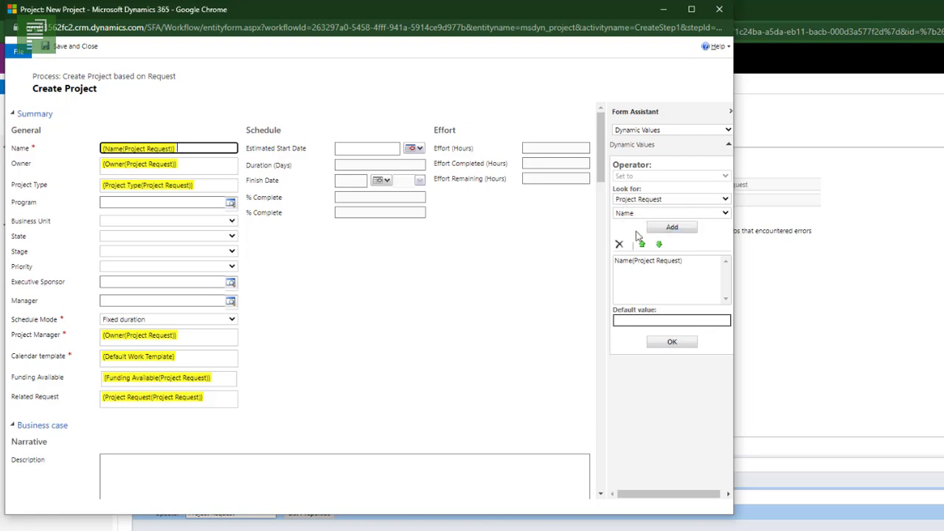
{"action": "left_click", "coordinate": [620, 245]}
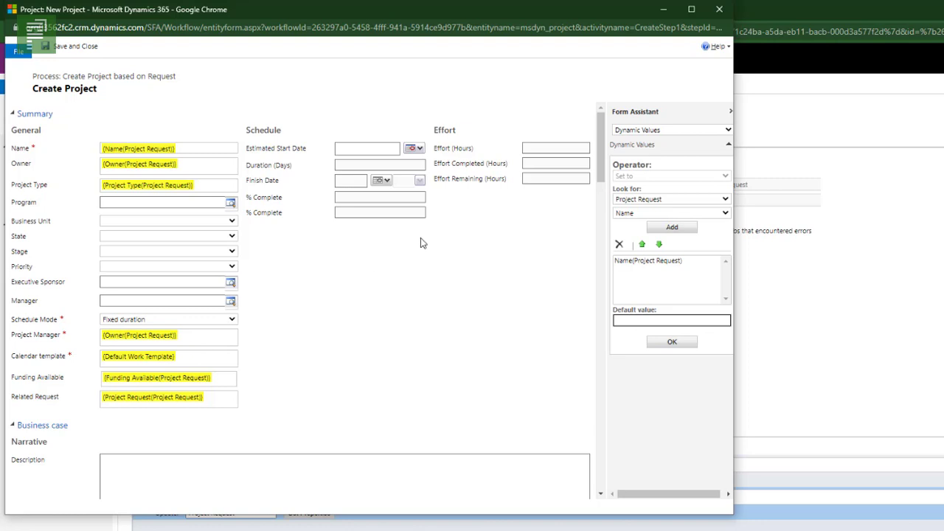
{"action": "left_click_drag", "start_coordinate": [601, 135], "coordinate": [596, 234]}
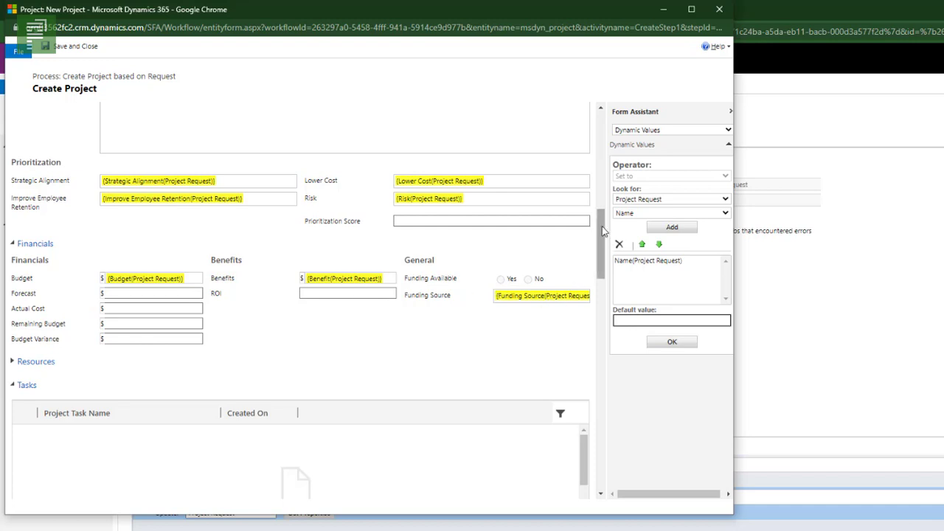
{"action": "left_click_drag", "start_coordinate": [602, 231], "coordinate": [607, 460]}
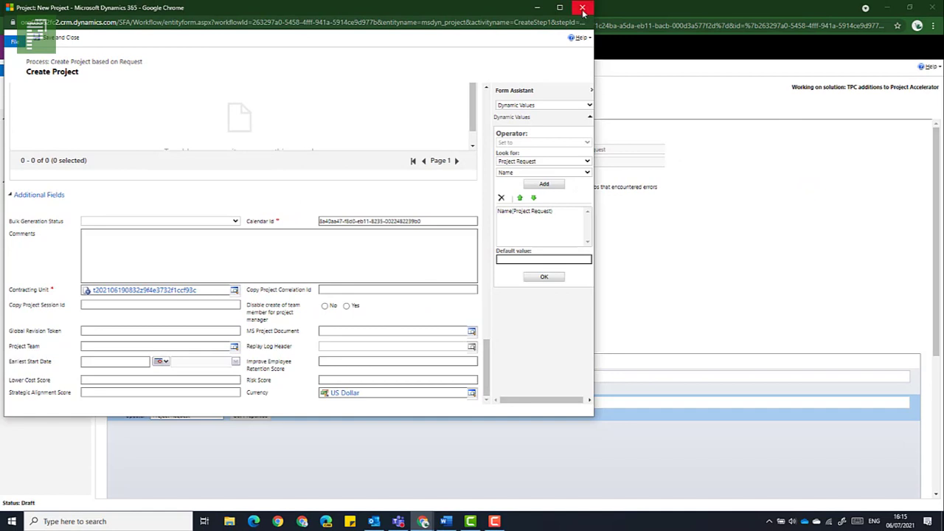
Leave the Create Project properties and verify the Update step sets Related Project to the new Project
{"action": "left_click", "coordinate": [582, 9]}
{"action": "left_click", "coordinate": [347, 76]}
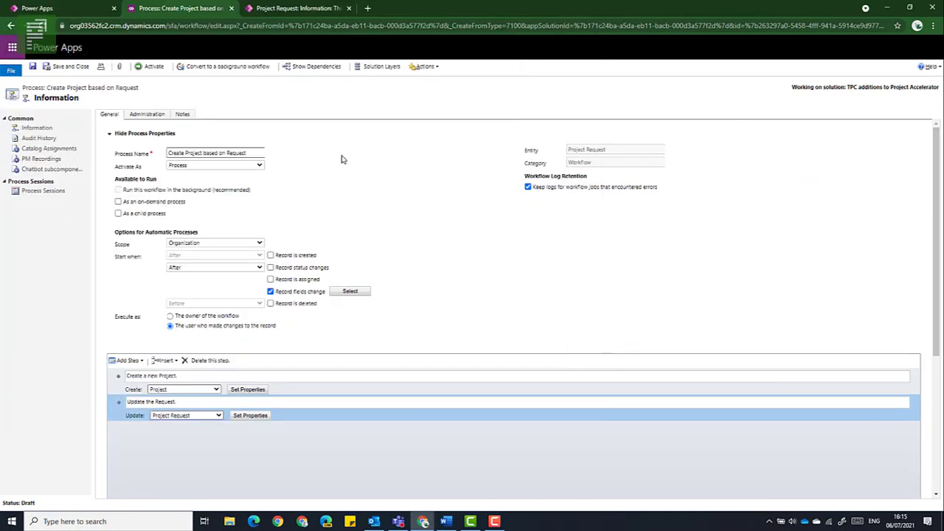
{"action": "left_click", "coordinate": [250, 416]}
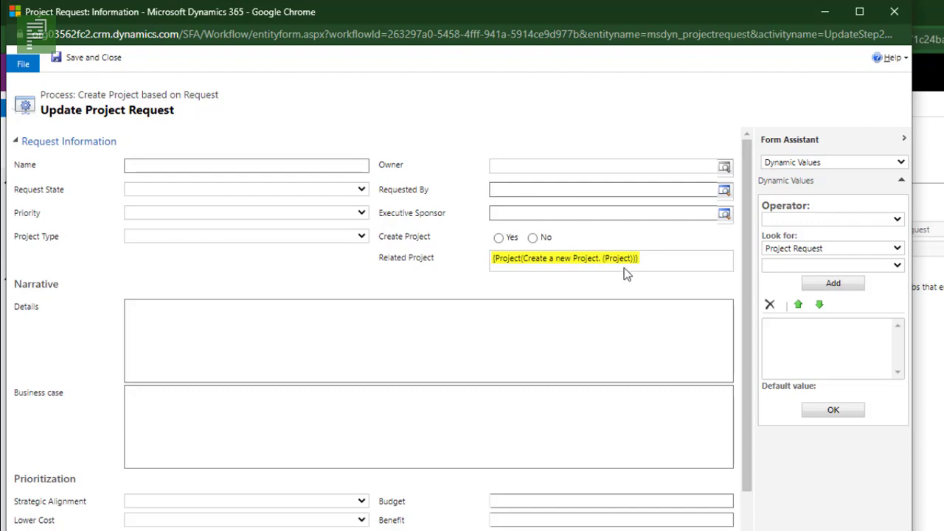
{"action": "left_click", "coordinate": [815, 251]}
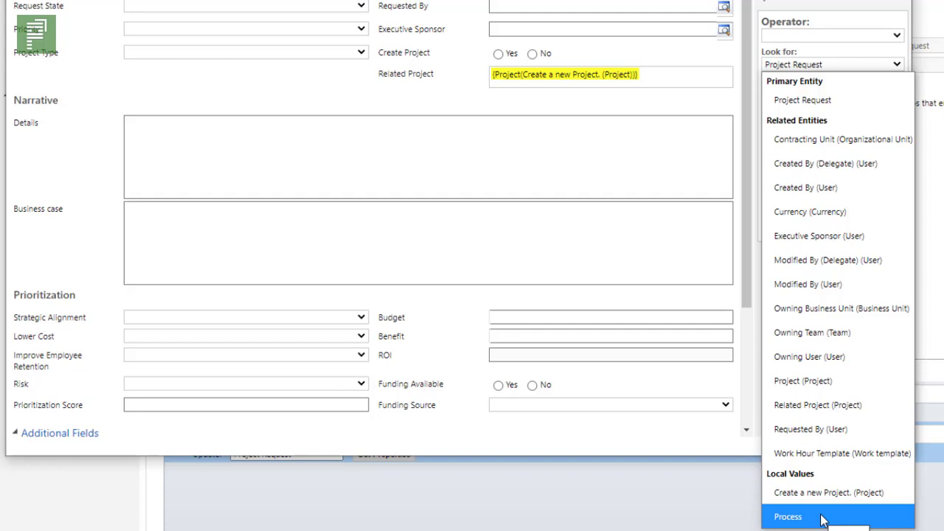
{"action": "left_click", "coordinate": [819, 66]}
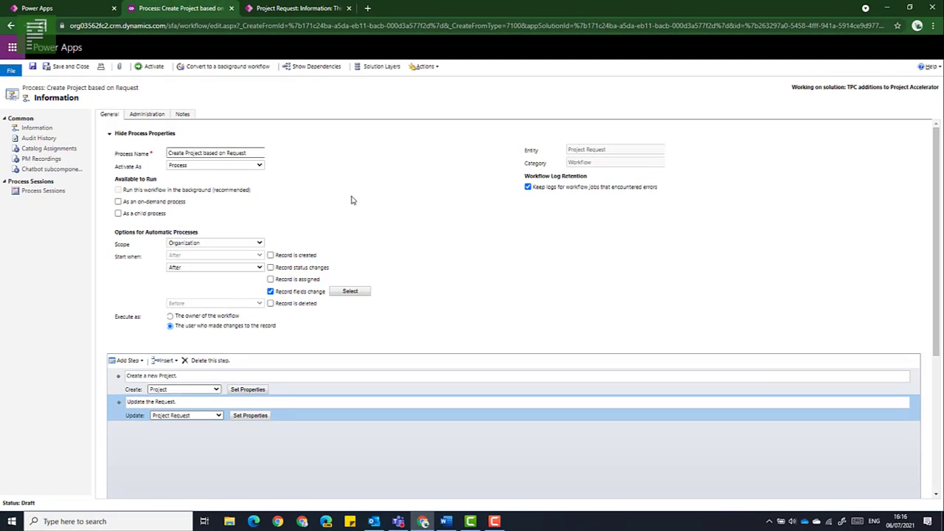
Activate the Create Project based on Request process and return to the 'This is a test' request
{"action": "left_click", "coordinate": [151, 67]}
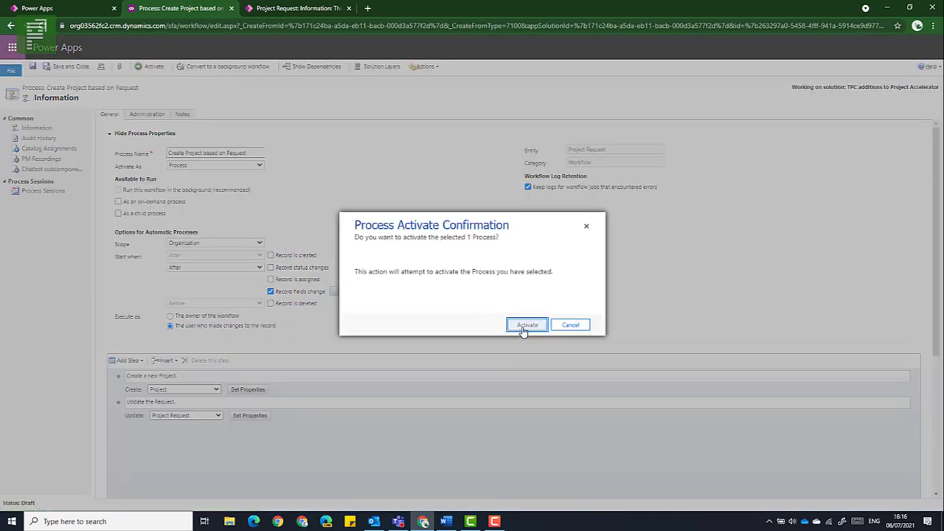
{"action": "left_click", "coordinate": [525, 325]}
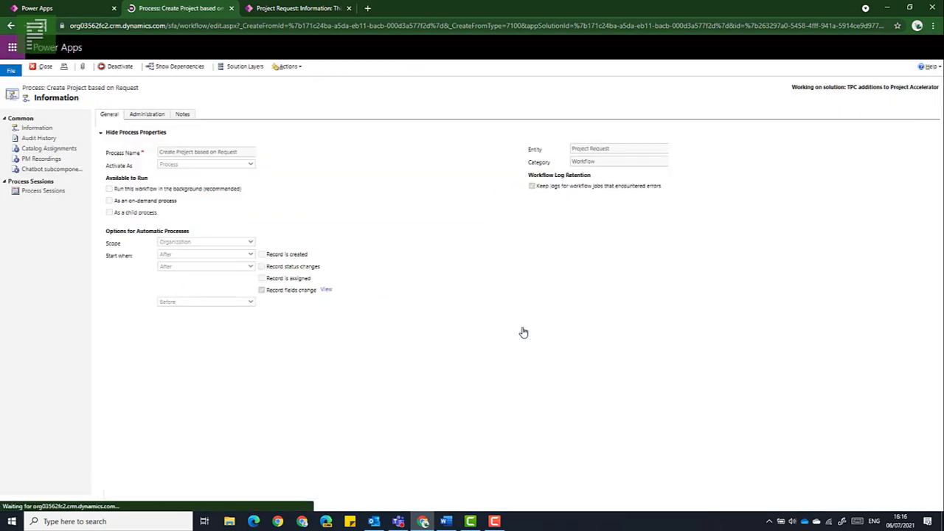
{"action": "left_click", "coordinate": [314, 8]}
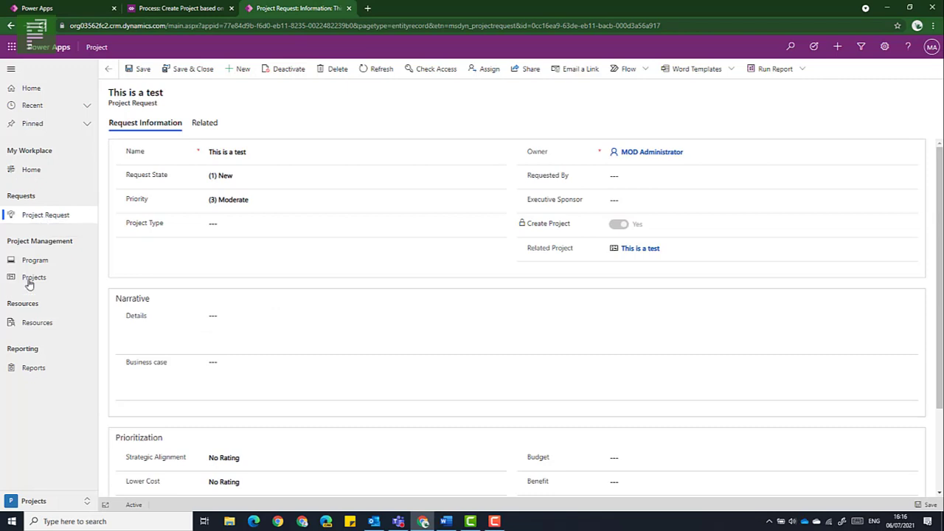
Start a new request 'Second request' with state (2) In Review, priority (1) Critical, type Security, and begin its business case
{"action": "left_click", "coordinate": [29, 218]}
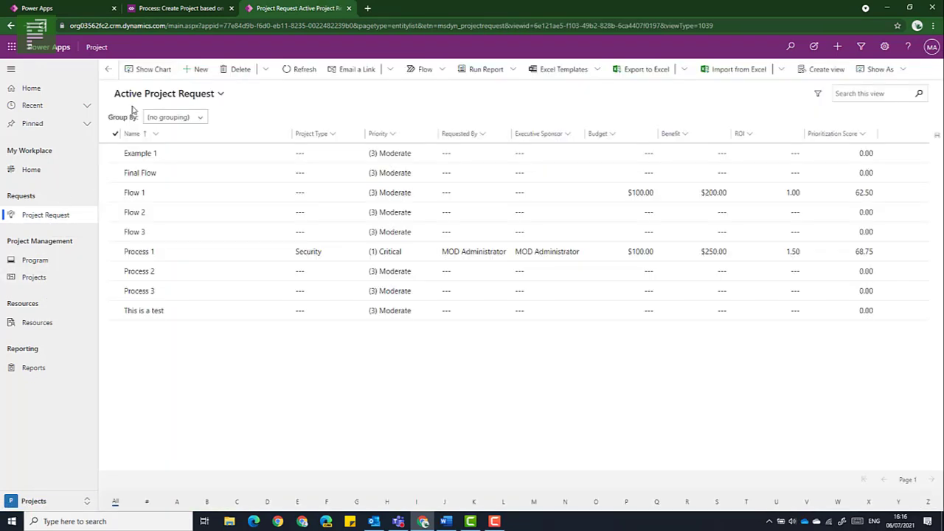
{"action": "left_click", "coordinate": [191, 71]}
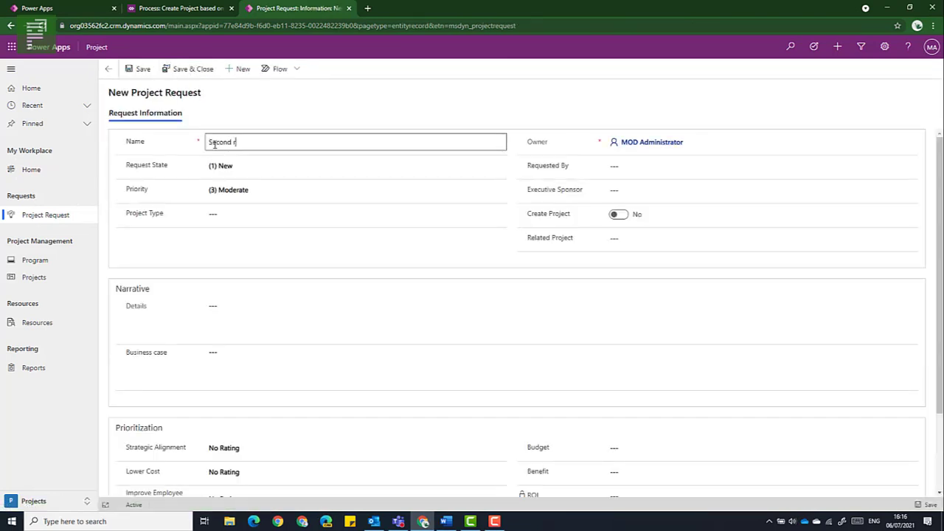
{"action": "left_click", "coordinate": [251, 169]}
{"action": "left_click", "coordinate": [248, 209]}
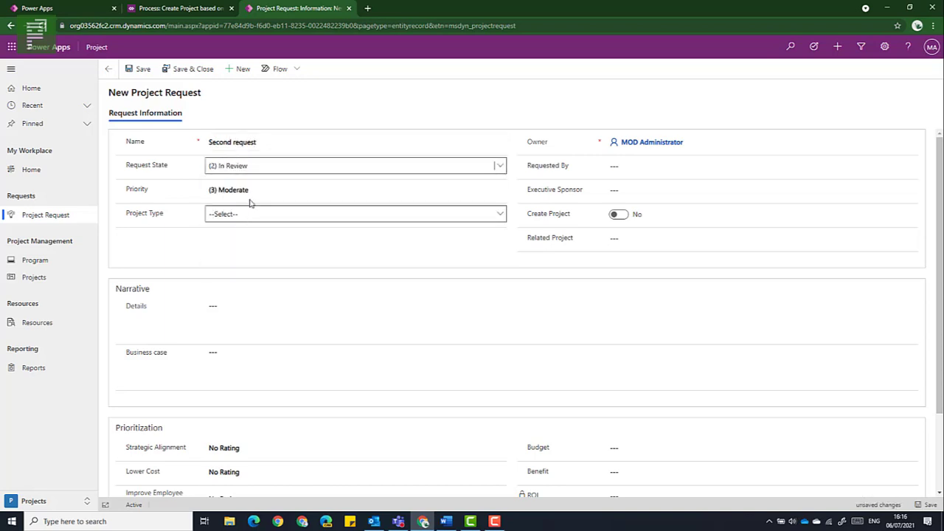
{"action": "left_click", "coordinate": [242, 192]}
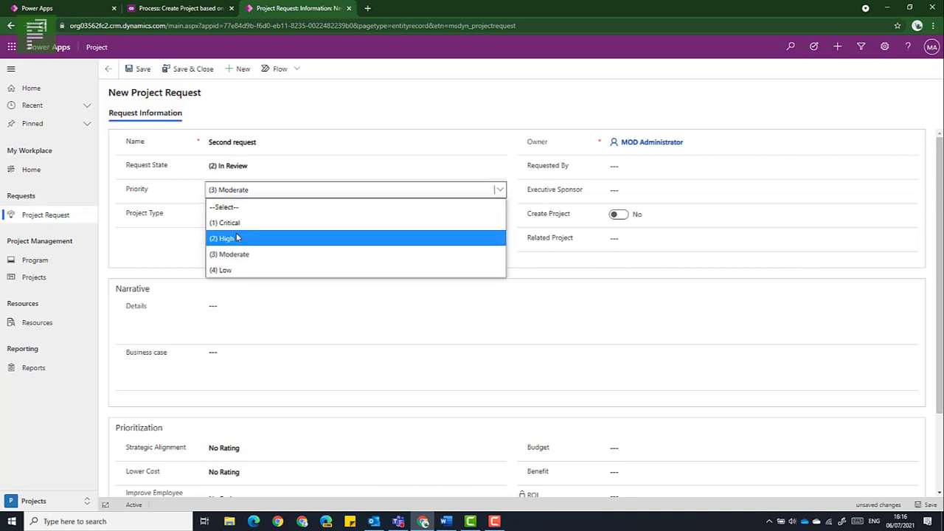
{"action": "left_click", "coordinate": [225, 223]}
{"action": "left_click", "coordinate": [228, 215]}
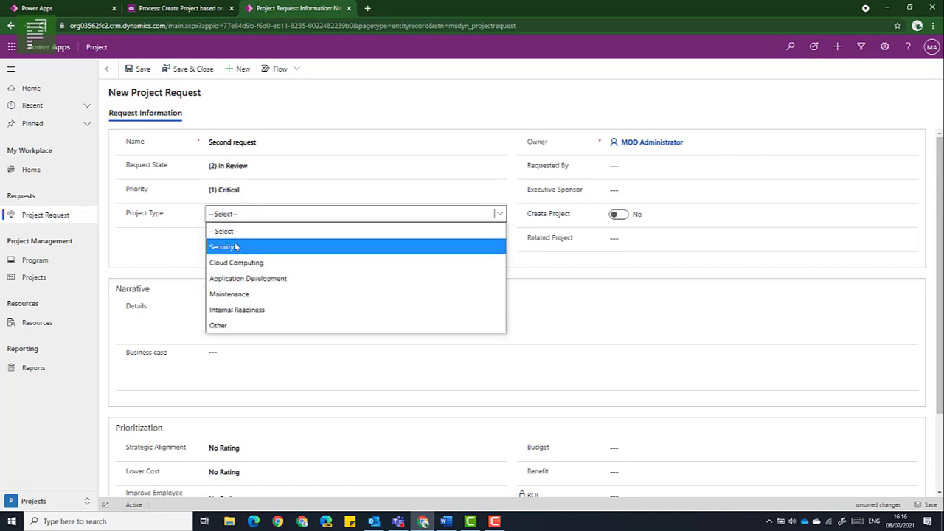
{"action": "left_click", "coordinate": [236, 248]}
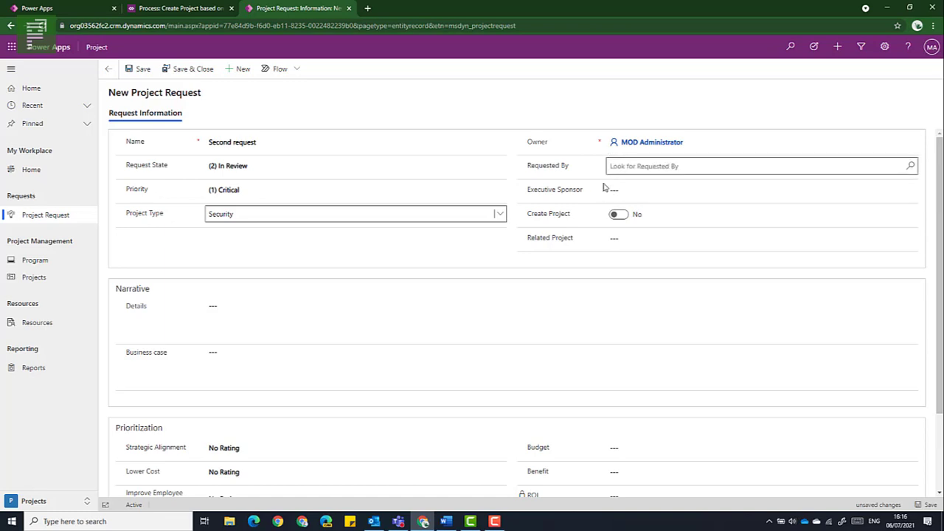
{"action": "left_click", "coordinate": [234, 352]}
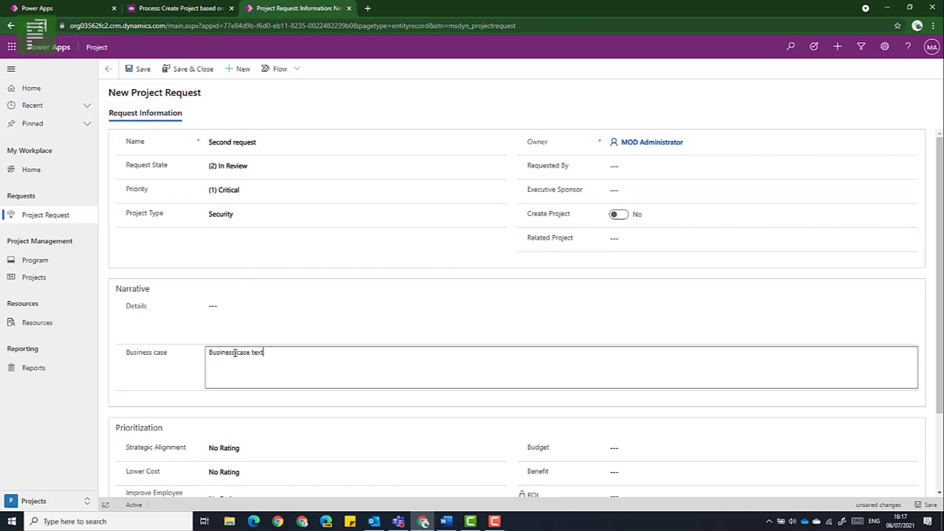
Rate strategic alignment Extreme, lower cost Strong, employee retention Low and risk Strong
{"action": "scroll", "coordinate": [237, 357], "scroll_direction": "down", "scroll_amount": 1}
{"action": "left_click", "coordinate": [236, 356]}
{"action": "left_click", "coordinate": [238, 381]}
{"action": "left_click", "coordinate": [238, 377]}
{"action": "left_click", "coordinate": [243, 418]}
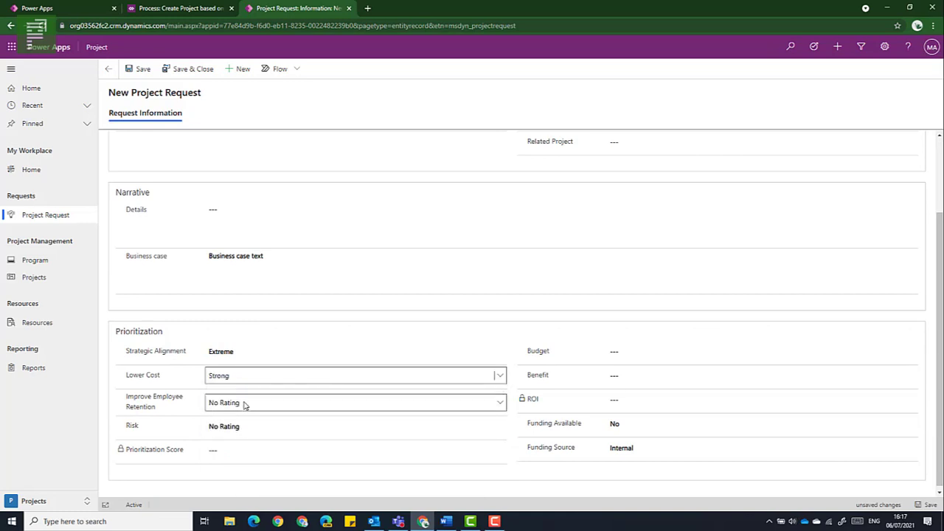
{"action": "left_click", "coordinate": [244, 403]}
{"action": "left_click", "coordinate": [249, 370]}
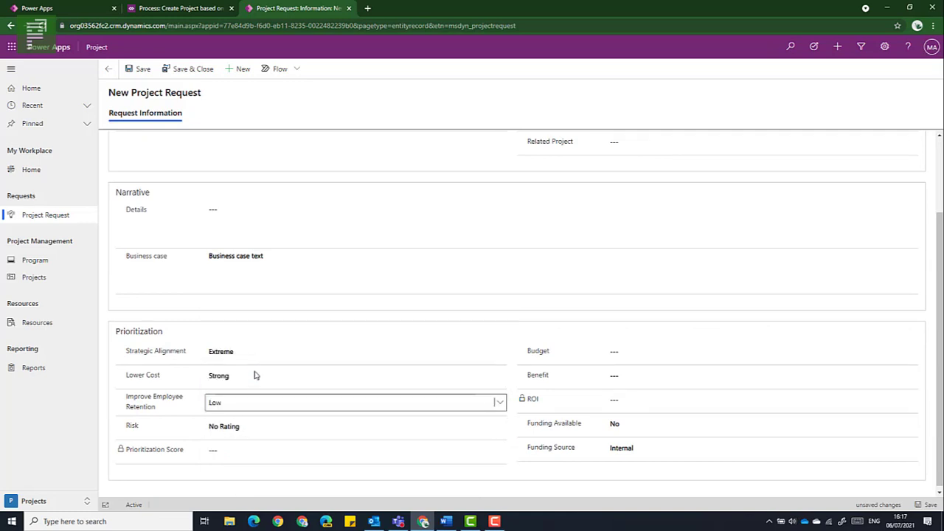
{"action": "left_click", "coordinate": [256, 426]}
{"action": "left_click", "coordinate": [254, 348]}
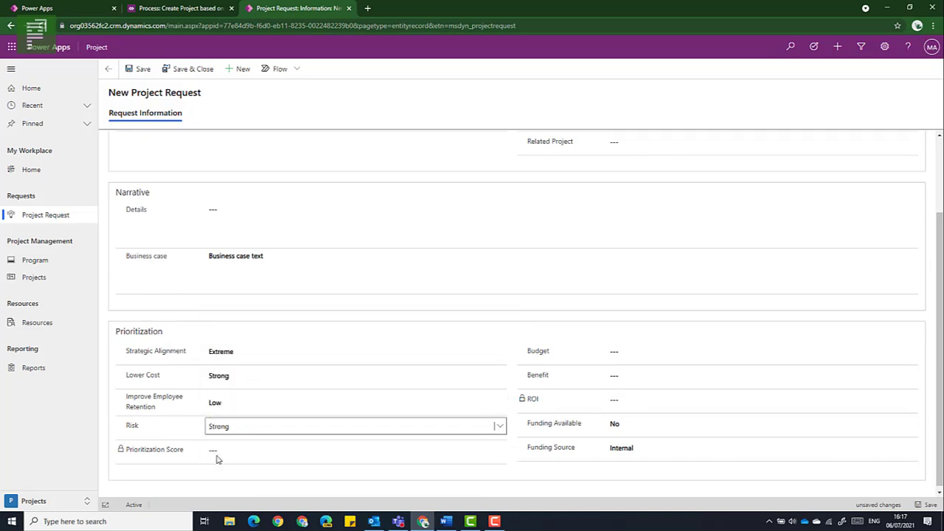
Enter Budget $25,000 and Benefit $75,000, then save the request
{"action": "left_click", "coordinate": [616, 351]}
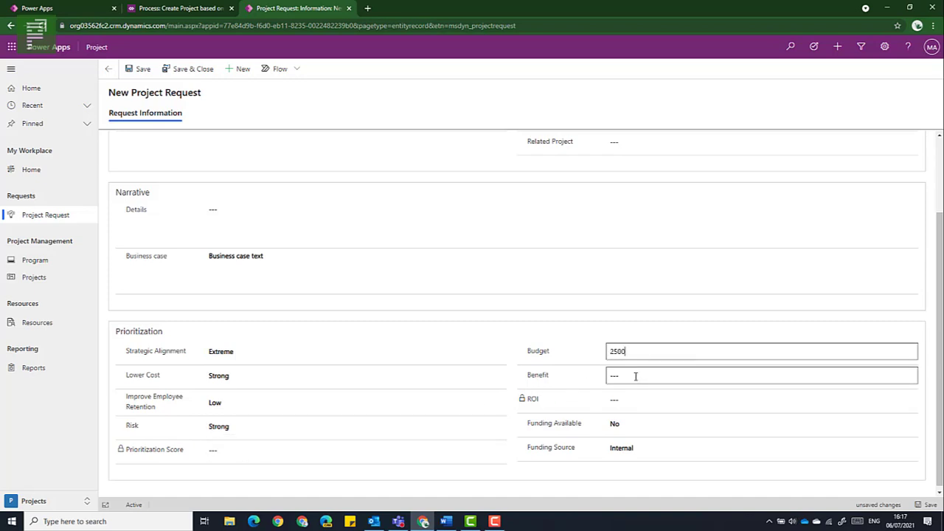
{"action": "left_click", "coordinate": [635, 377]}
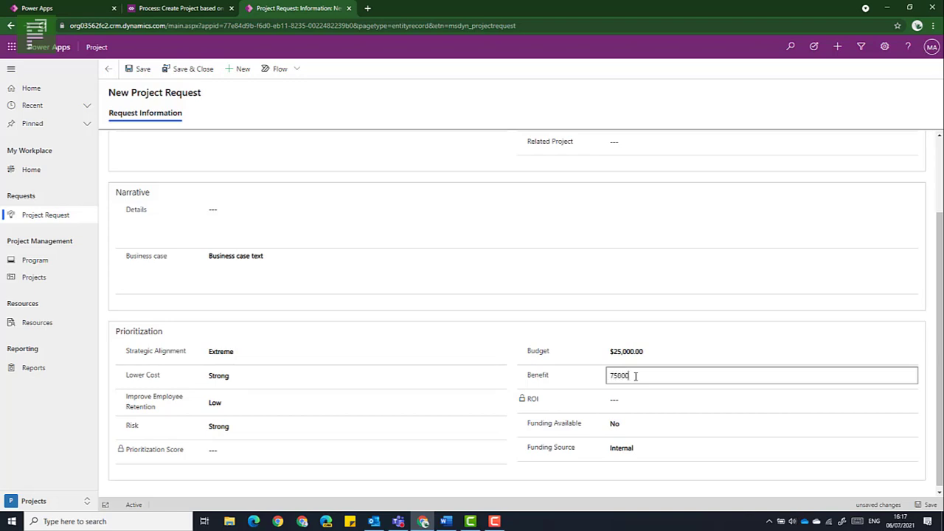
{"action": "left_click", "coordinate": [638, 319]}
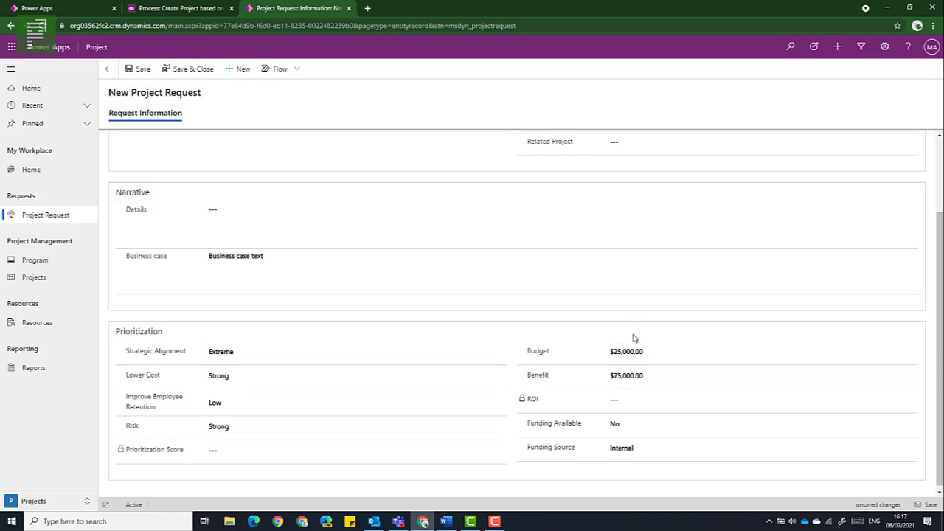
{"action": "left_click", "coordinate": [145, 74]}
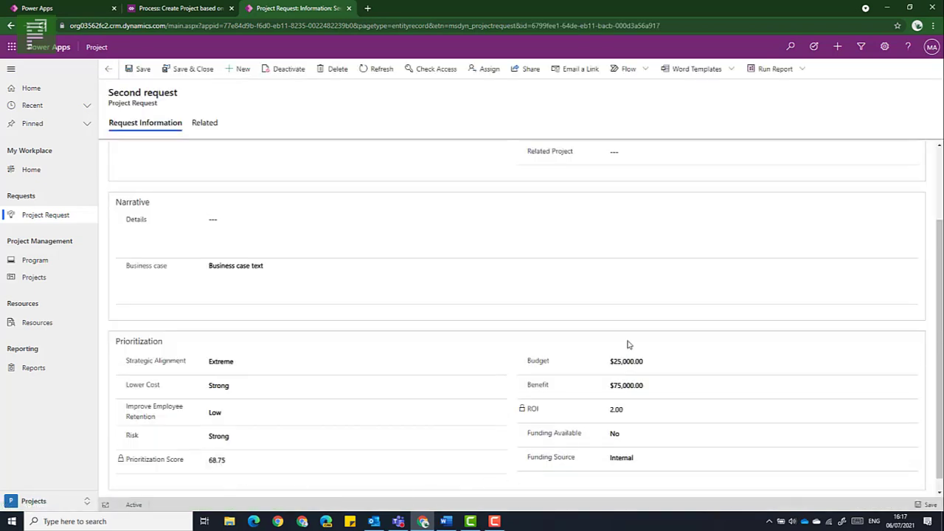
Mark funding available as Yes with an External funding source and save again
{"action": "left_click", "coordinate": [612, 433]}
{"action": "left_click", "coordinate": [620, 466]}
{"action": "left_click", "coordinate": [622, 464]}
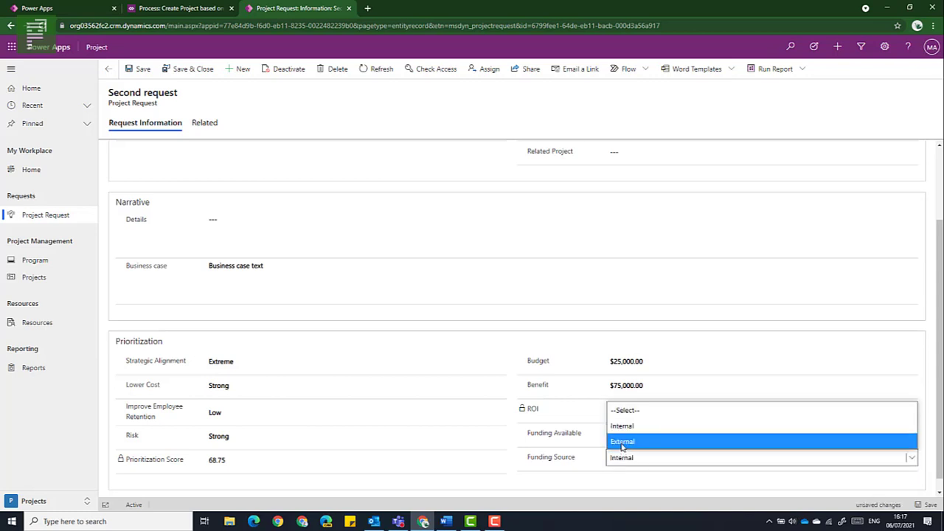
{"action": "left_click", "coordinate": [621, 442]}
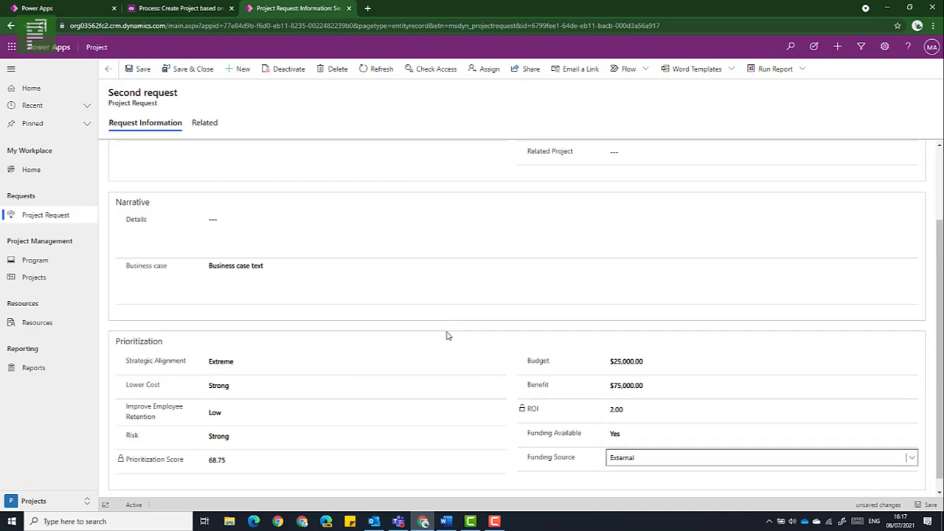
{"action": "left_click", "coordinate": [143, 70]}
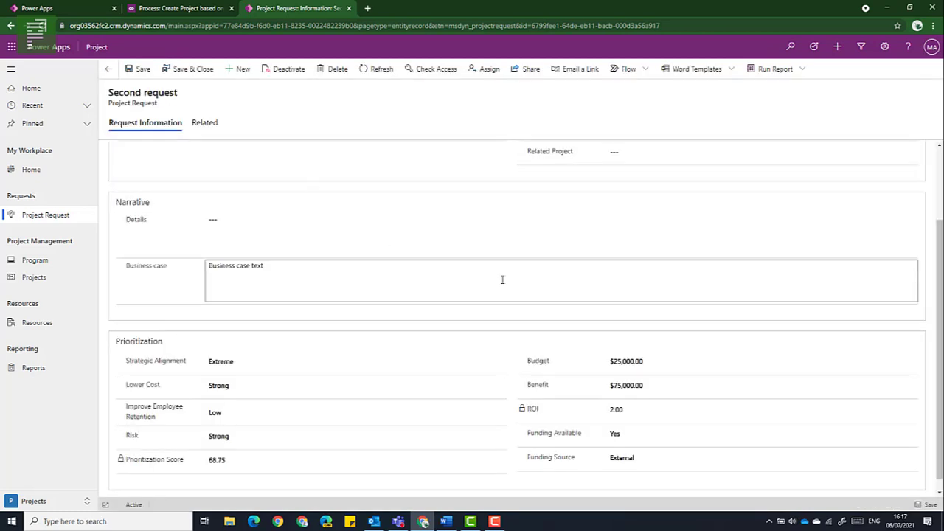
Save the Second request with Create Project set to Yes so Related Project fills in
{"action": "scroll", "coordinate": [502, 278], "scroll_direction": "up", "scroll_amount": 2}
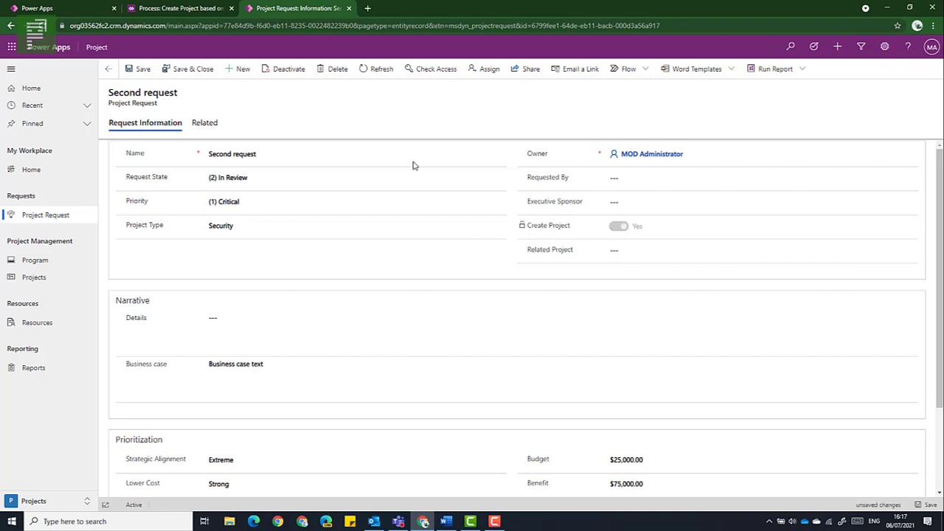
{"action": "left_click", "coordinate": [135, 74]}
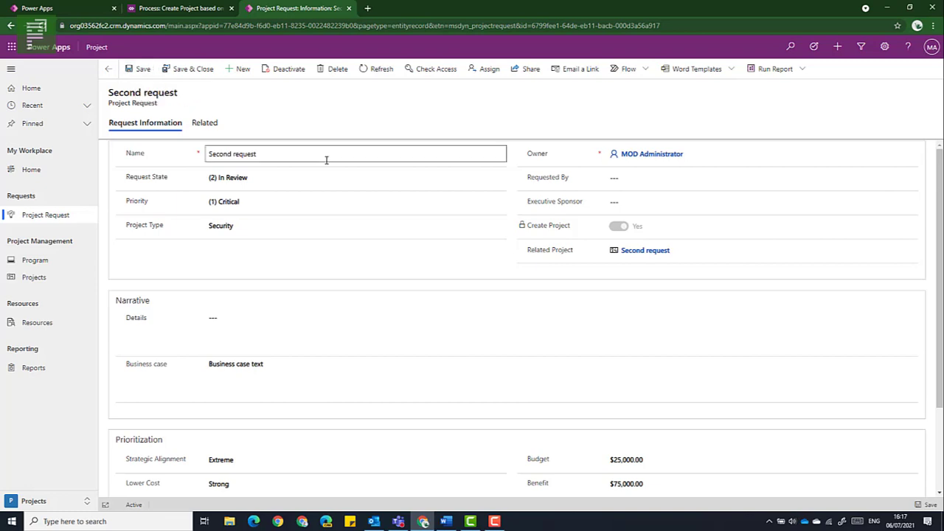
Open the linked Second request project and scroll through its form
{"action": "left_click", "coordinate": [639, 251]}
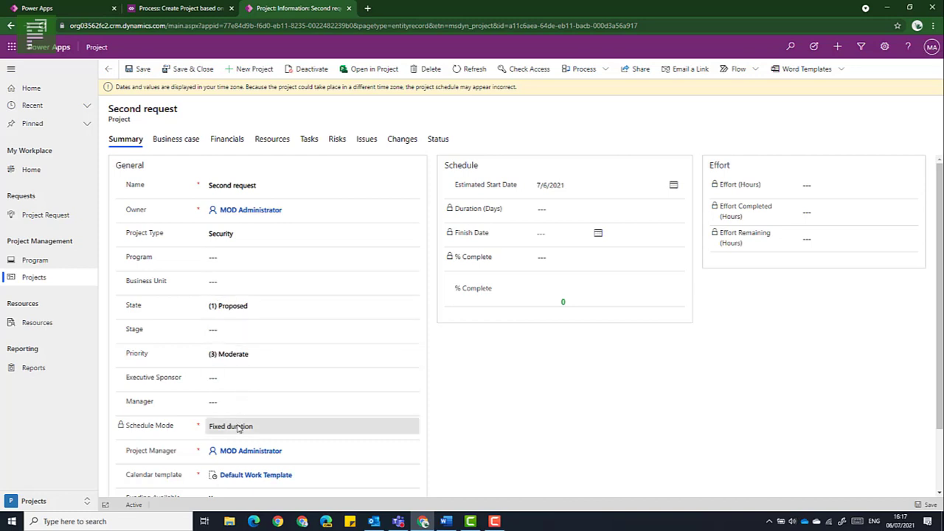
{"action": "scroll", "coordinate": [221, 426], "scroll_direction": "down", "scroll_amount": 1}
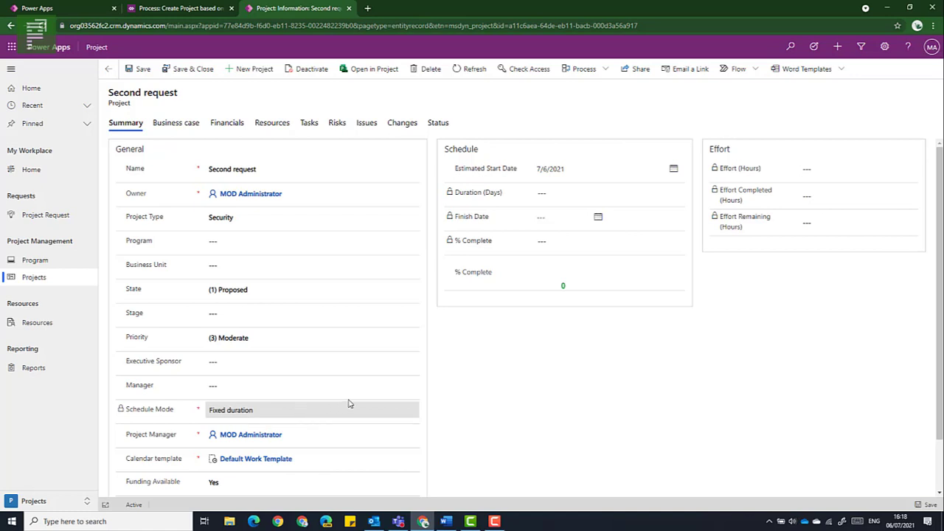
{"action": "scroll", "coordinate": [571, 385], "scroll_direction": "down", "scroll_amount": 2}
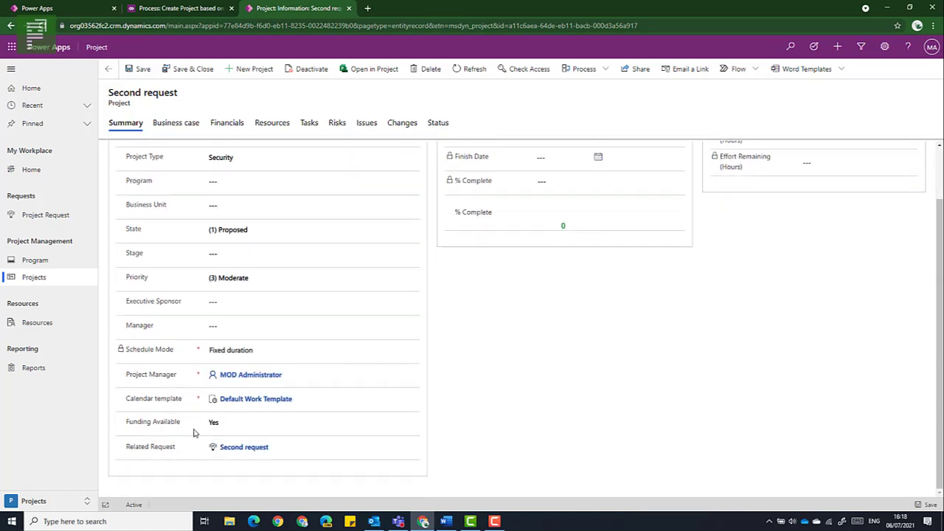
{"action": "scroll", "coordinate": [197, 427], "scroll_direction": "up", "scroll_amount": 2}
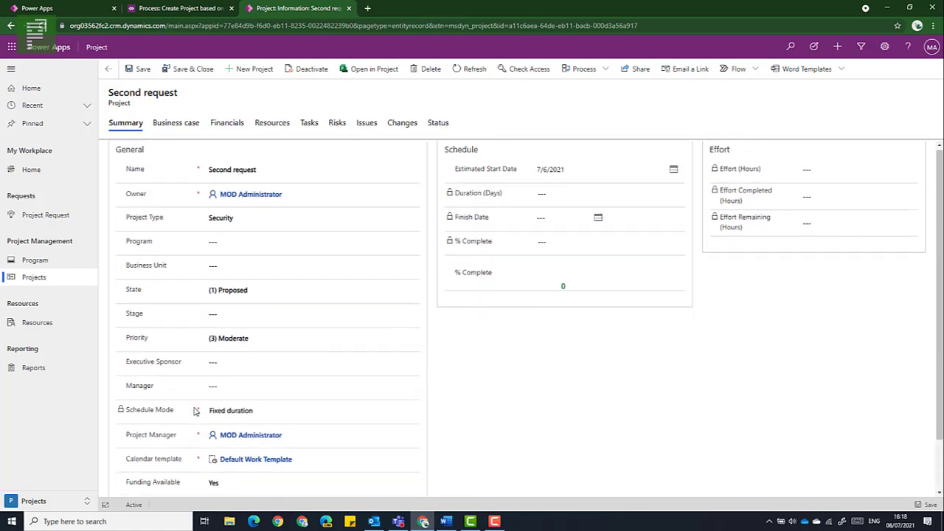
Check the copied business case text, then the $25,000 budget and $75,000 benefits financials
{"action": "left_click", "coordinate": [167, 124]}
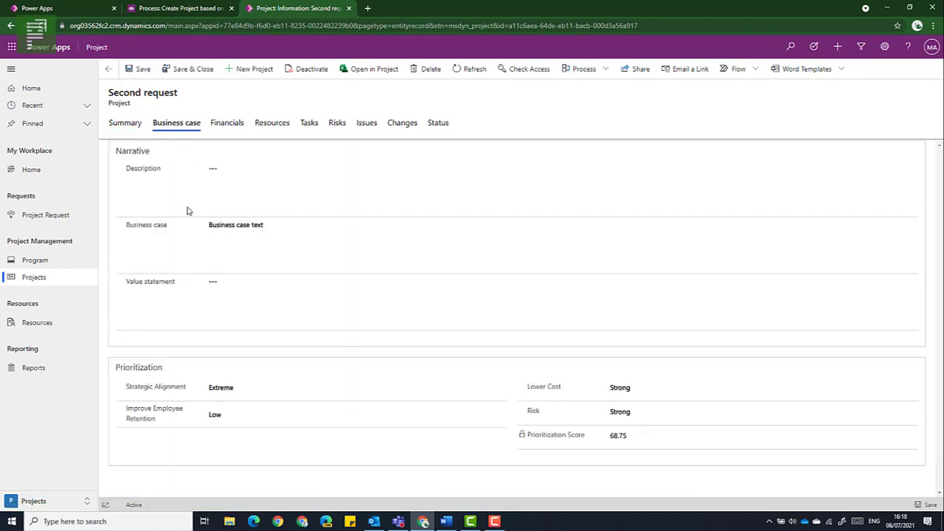
{"action": "left_click_drag", "start_coordinate": [146, 225], "coordinate": [280, 249]}
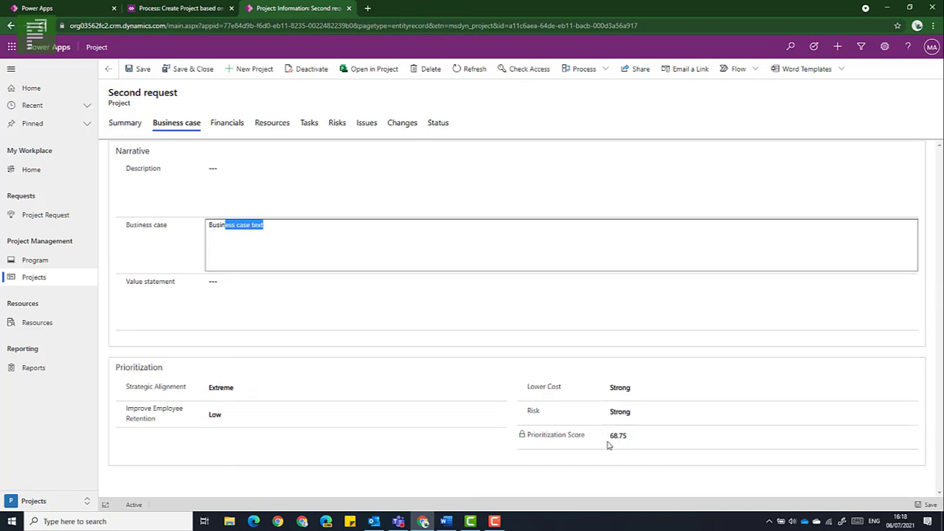
{"action": "left_click", "coordinate": [221, 124]}
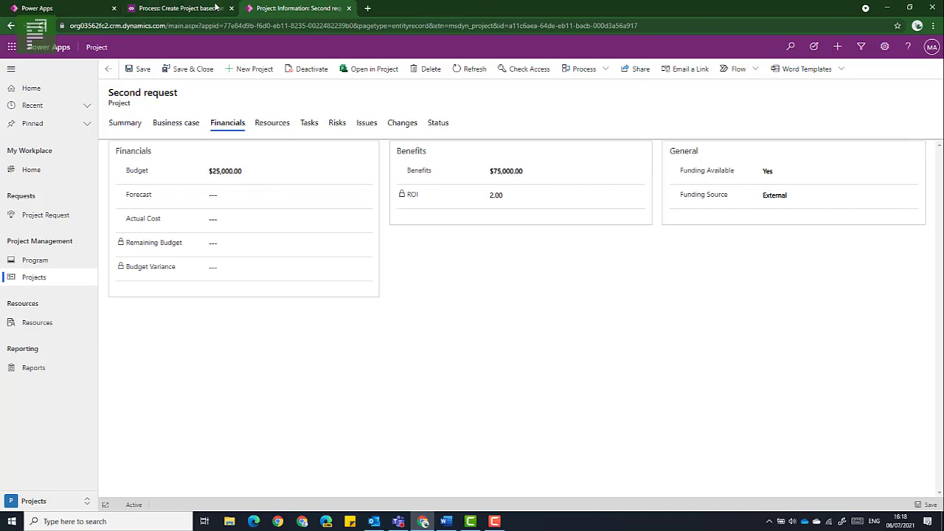
Deactivate the Create Project based on Request process and return to the solution's component list
{"action": "left_click", "coordinate": [177, 8]}
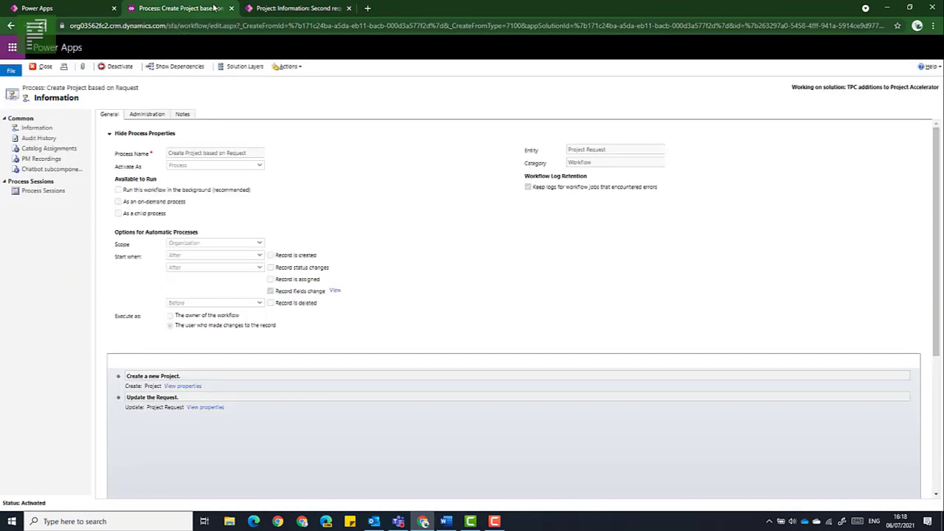
{"action": "left_click", "coordinate": [118, 69]}
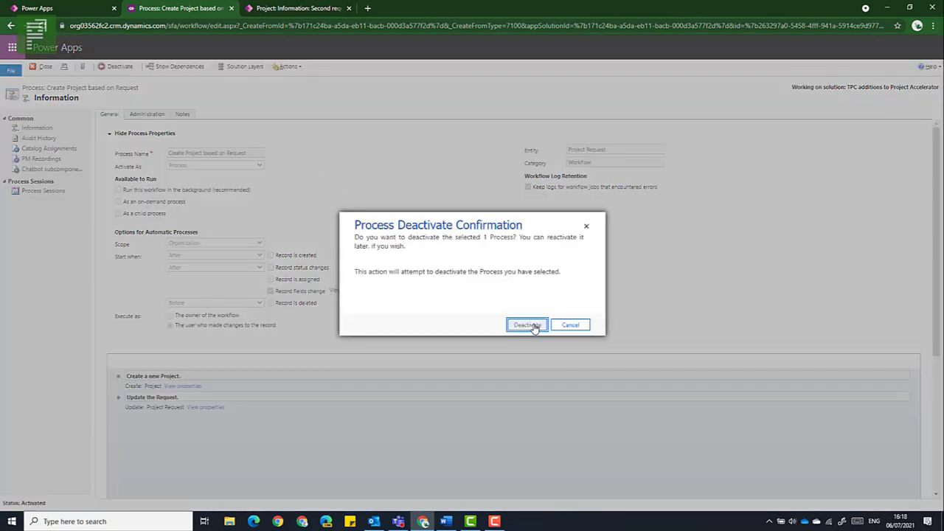
{"action": "left_click", "coordinate": [533, 326]}
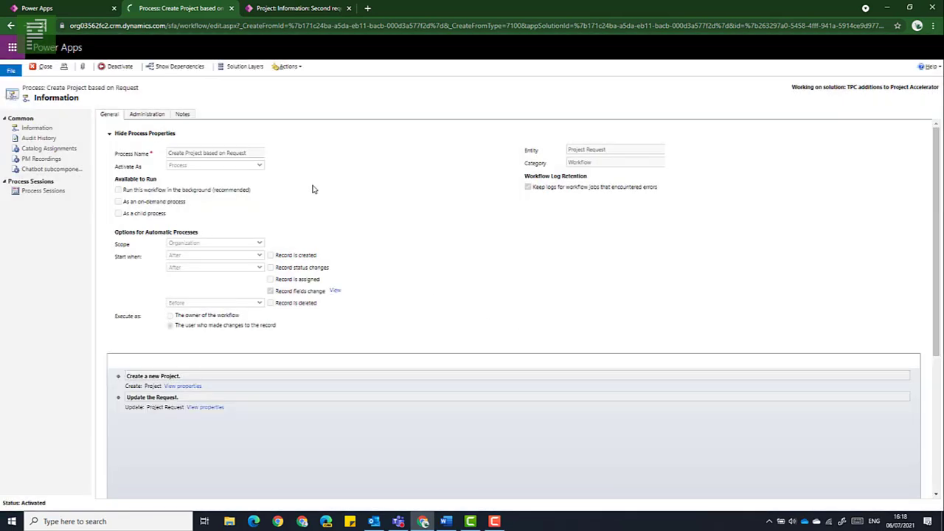
{"action": "left_click", "coordinate": [86, 8]}
{"action": "left_click", "coordinate": [539, 305]}
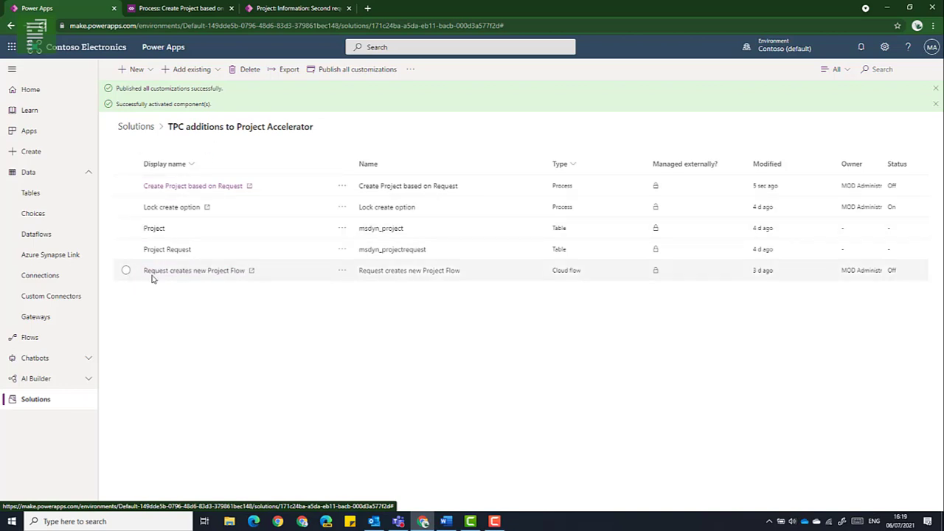
Turn on the Request creates new Project Flow from its more-actions menu
{"action": "left_click", "coordinate": [893, 272]}
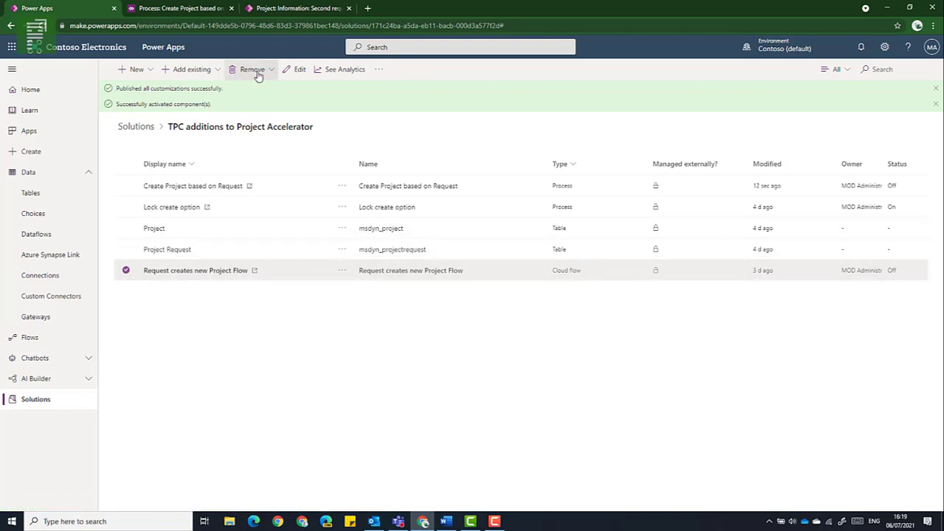
{"action": "left_click", "coordinate": [378, 70]}
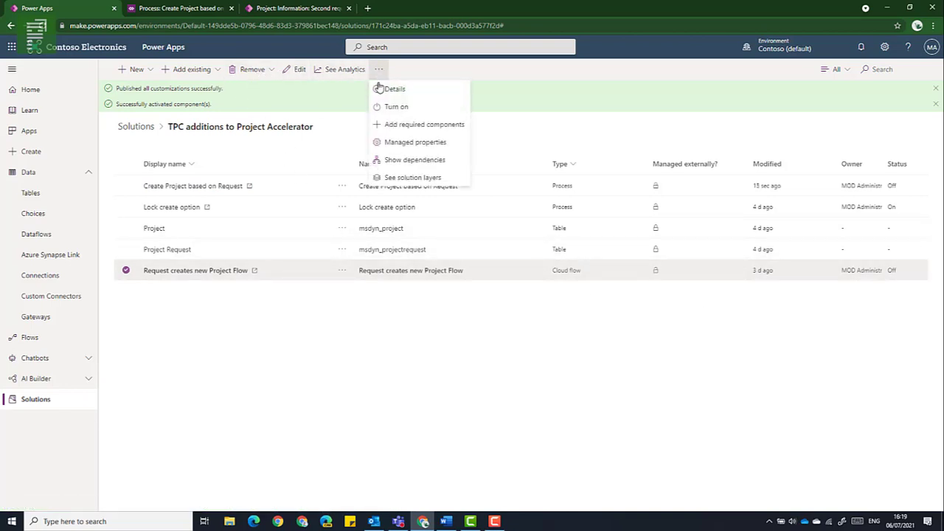
{"action": "left_click", "coordinate": [394, 108]}
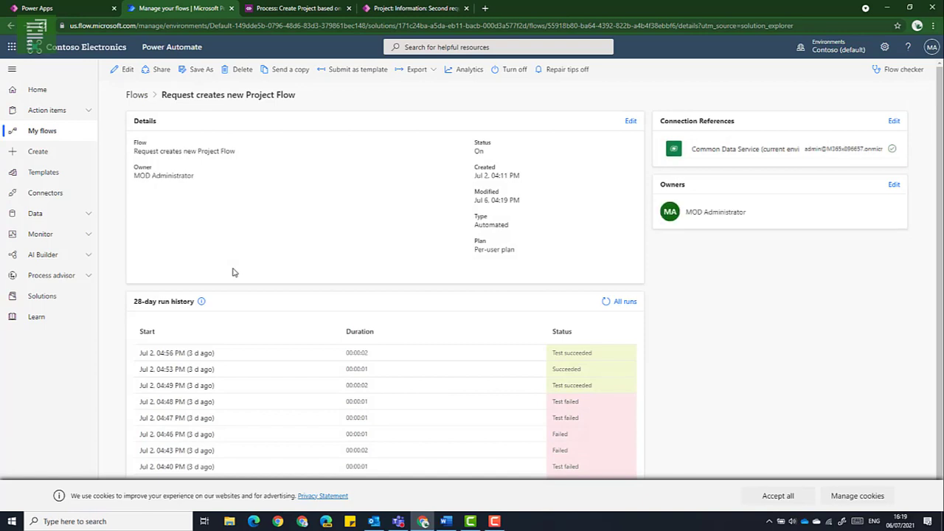
Open the Request creates new Project Flow in the flow designer
{"action": "left_click", "coordinate": [124, 71]}
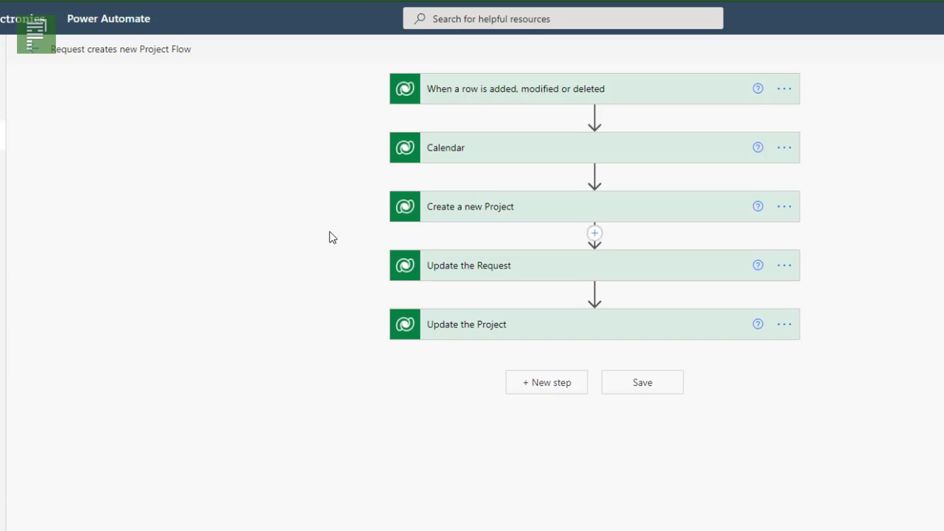
Inspect the trigger's tpc_createproject column filter, then expand the Calendar step reading a Work template row
{"action": "left_click", "coordinate": [428, 107]}
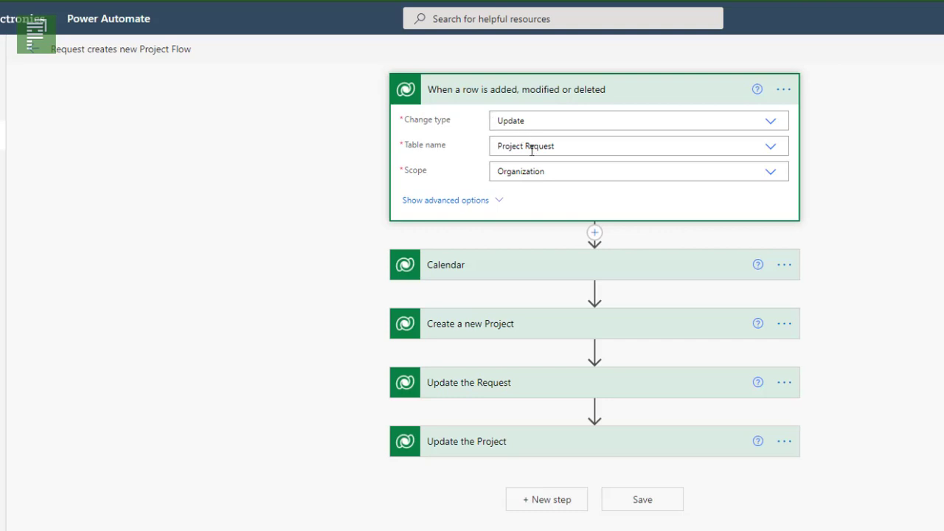
{"action": "left_click", "coordinate": [451, 202]}
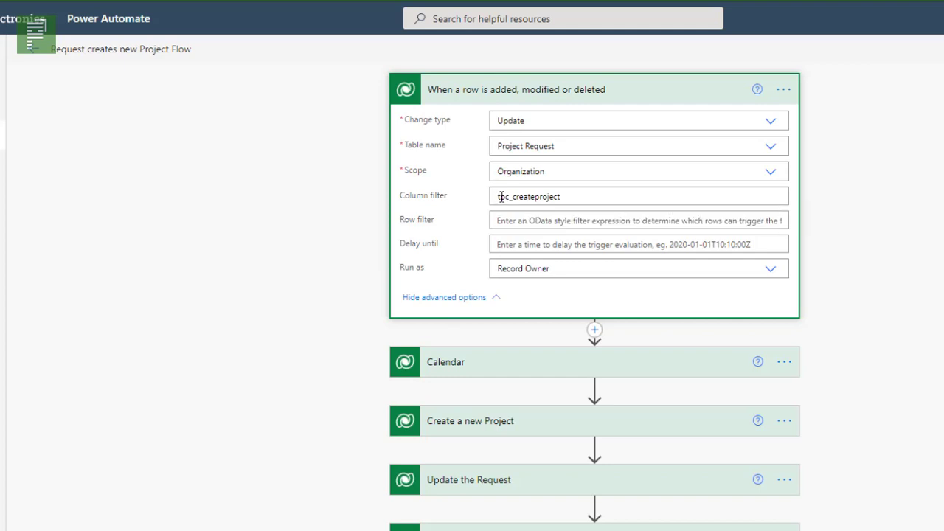
{"action": "left_click_drag", "start_coordinate": [509, 197], "coordinate": [577, 198]}
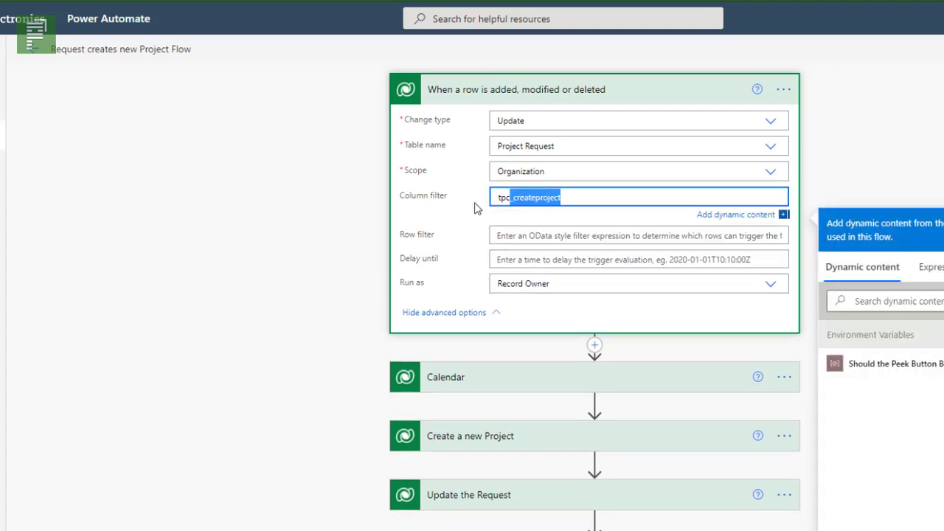
{"action": "left_click", "coordinate": [456, 210]}
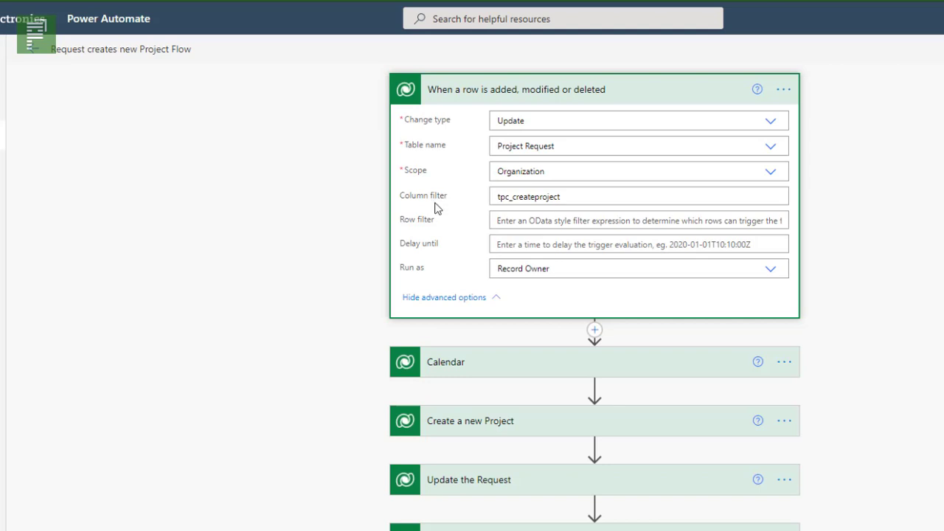
{"action": "left_click", "coordinate": [463, 302]}
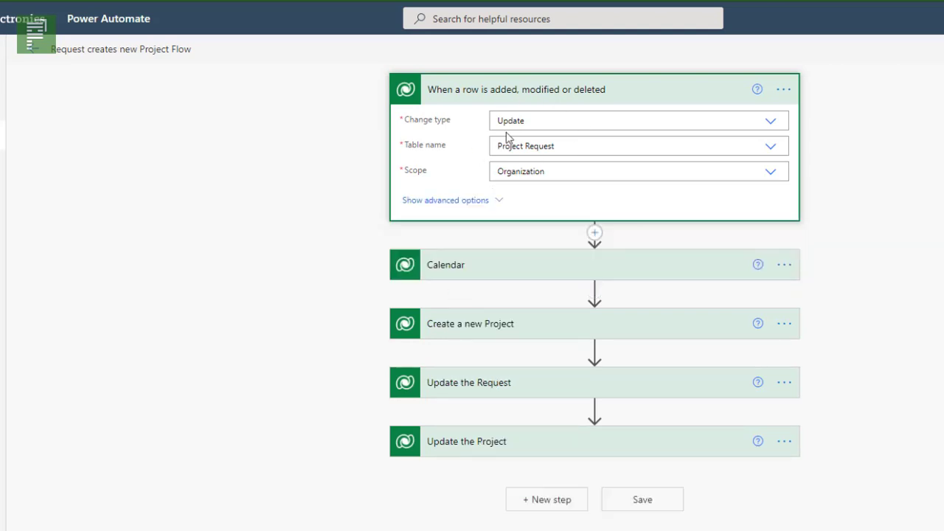
{"action": "left_click", "coordinate": [456, 272]}
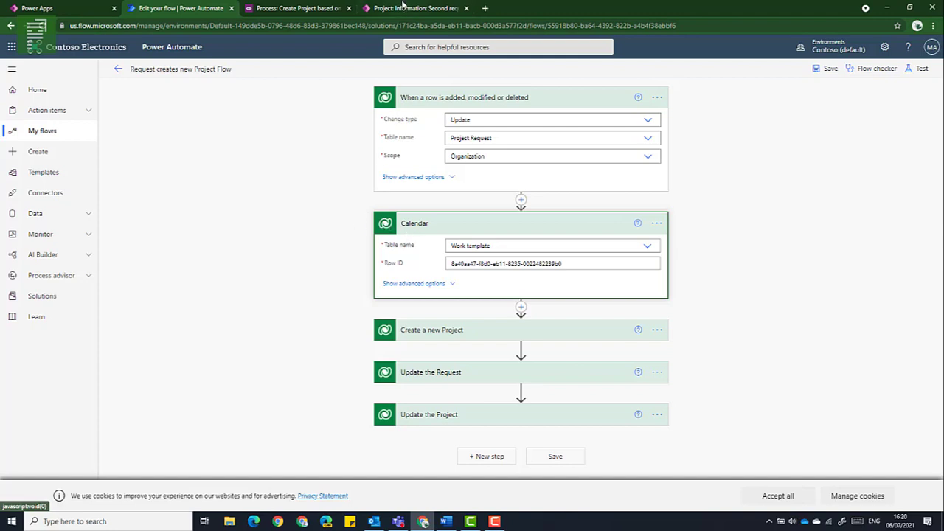
Copy the Default Work Template record id from Settings > Calendar Templates for the flow's Calendar step
{"action": "left_click", "coordinate": [400, 8]}
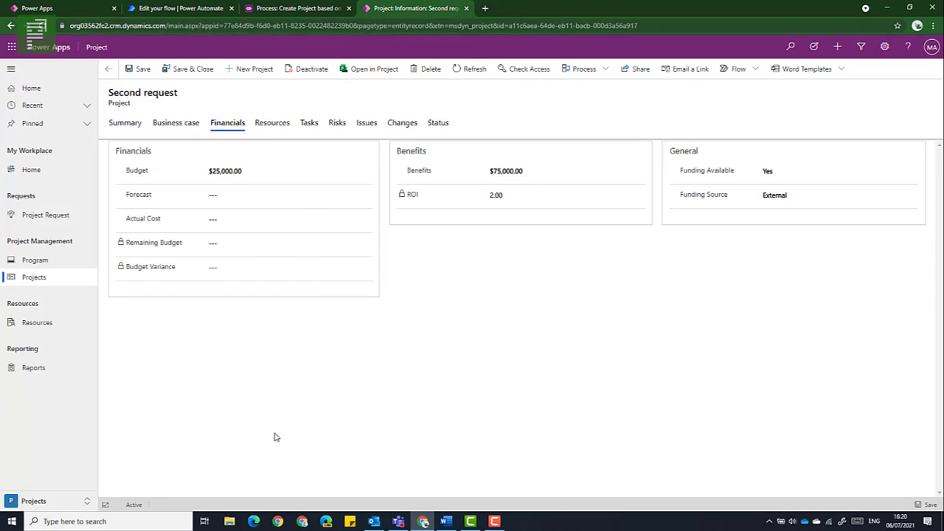
{"action": "left_click", "coordinate": [70, 501]}
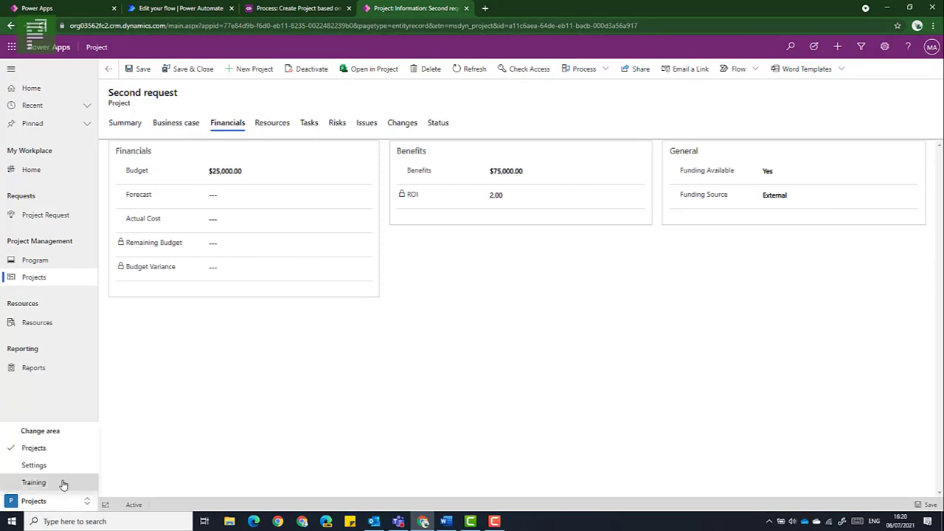
{"action": "left_click", "coordinate": [62, 465]}
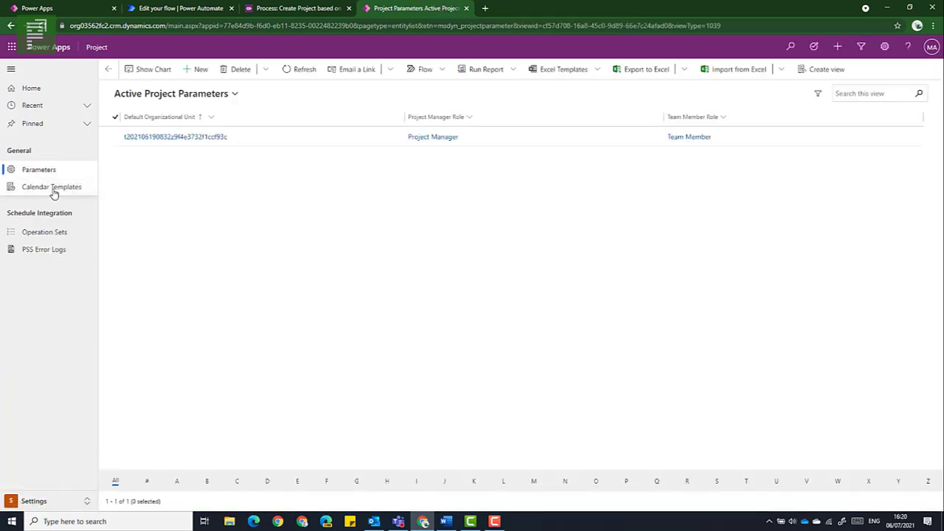
{"action": "left_click", "coordinate": [53, 193]}
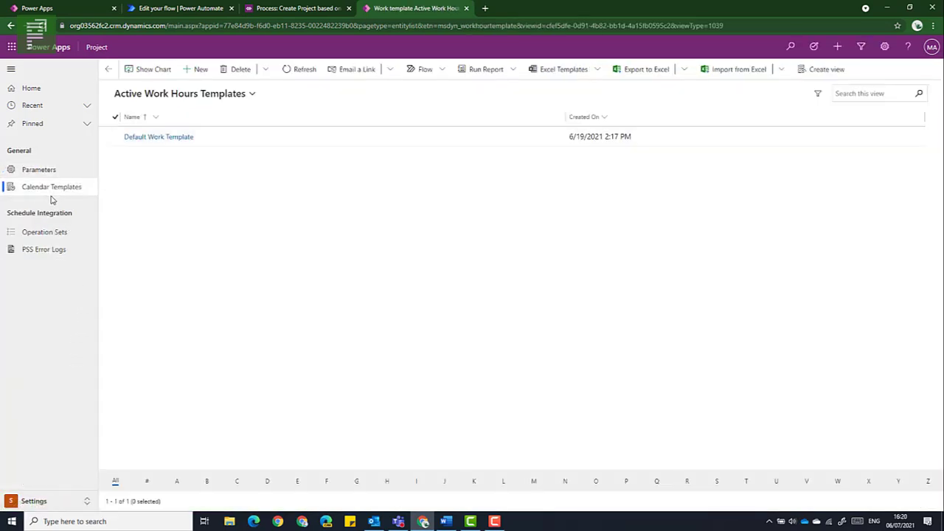
{"action": "left_click", "coordinate": [146, 139]}
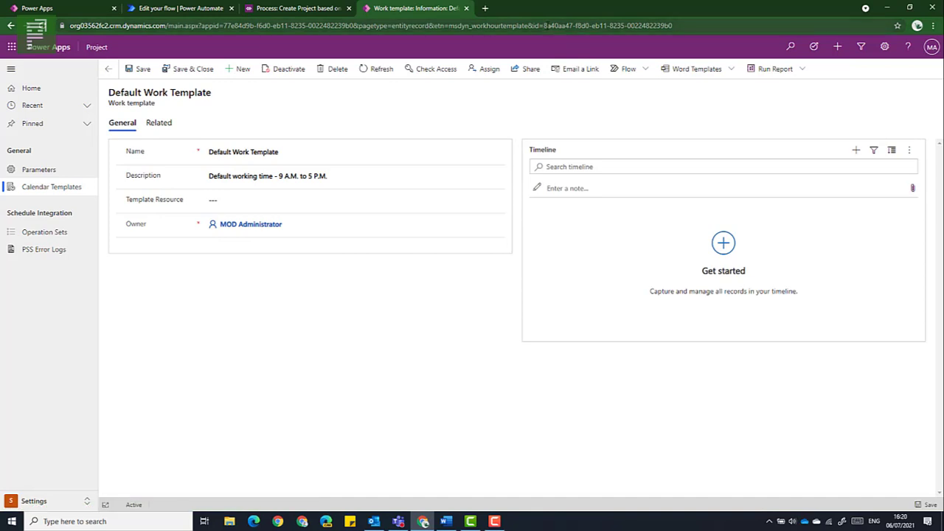
{"action": "left_click_drag", "start_coordinate": [545, 25], "coordinate": [672, 25]}
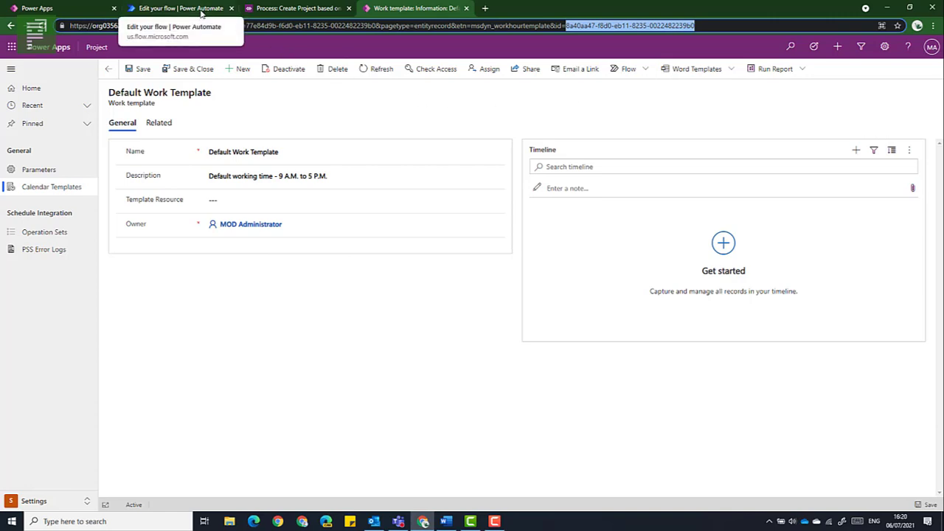
{"action": "left_click", "coordinate": [180, 8]}
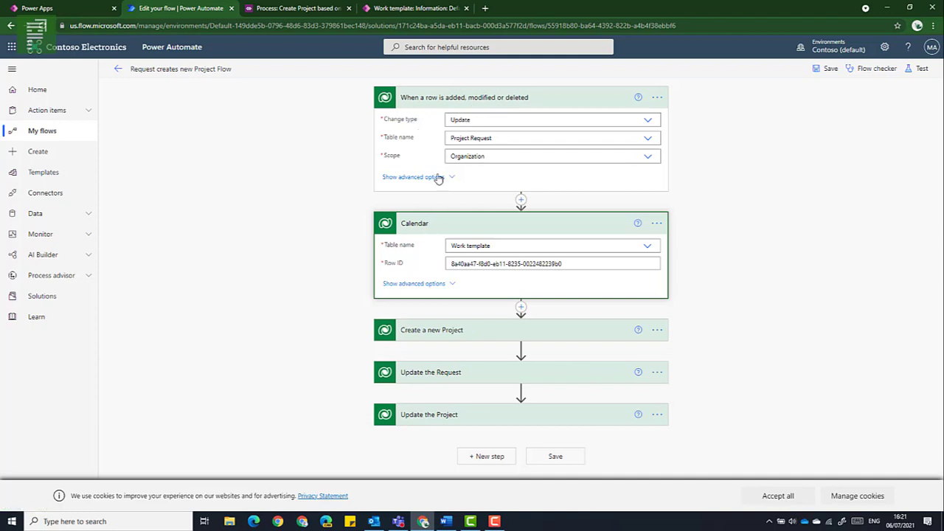
Collapse the trigger and Calendar cards and expand the Create a new Project step
{"action": "left_click", "coordinate": [435, 228]}
{"action": "left_click", "coordinate": [433, 102]}
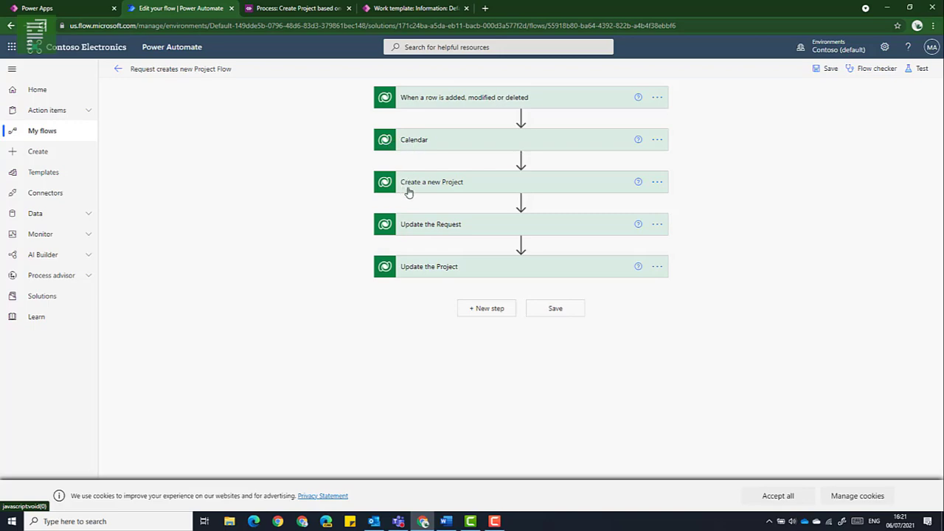
{"action": "left_click", "coordinate": [443, 185]}
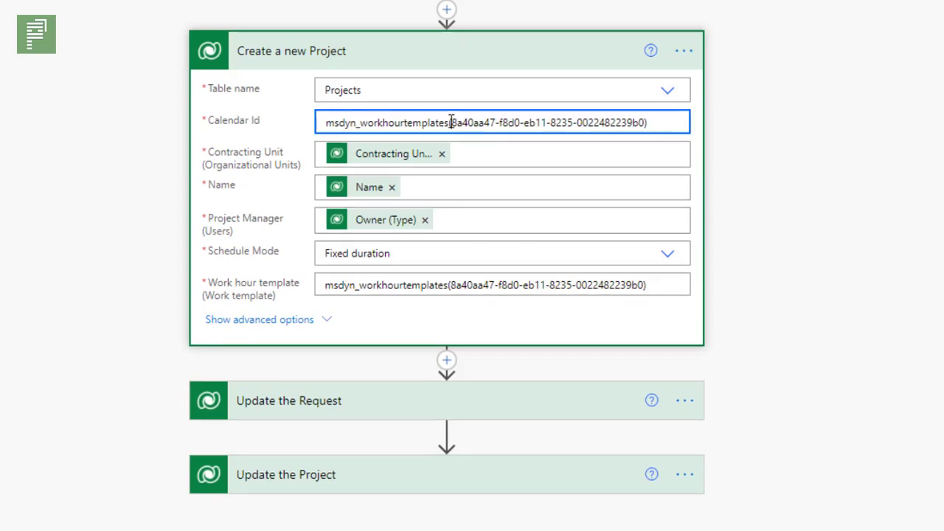
Inspect the Calendar Id value and remove its trailing bracket
{"action": "left_click_drag", "start_coordinate": [451, 122], "coordinate": [317, 123]}
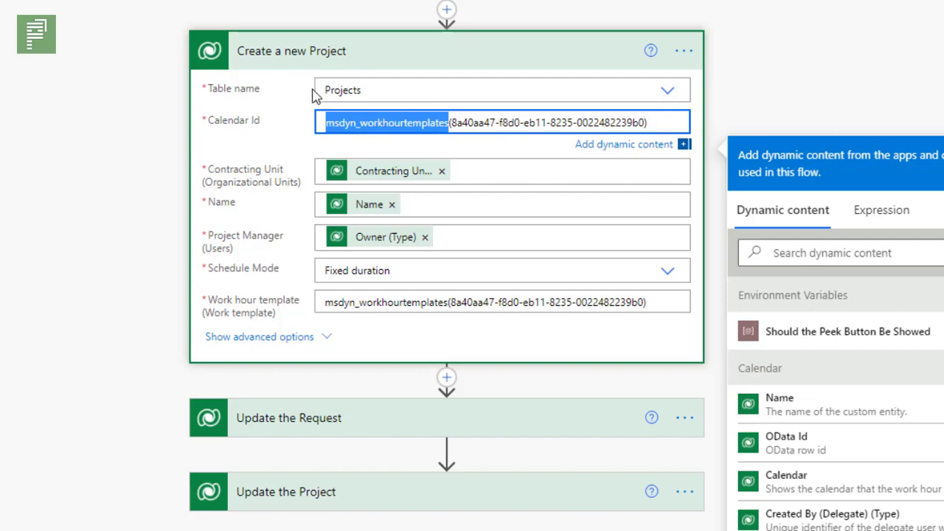
{"action": "left_click", "coordinate": [274, 121]}
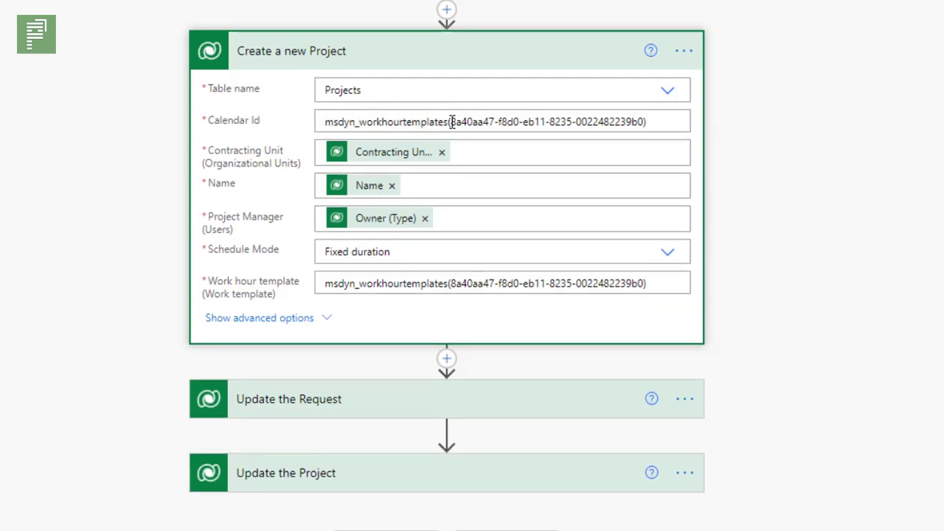
{"action": "left_click_drag", "start_coordinate": [451, 121], "coordinate": [445, 122]}
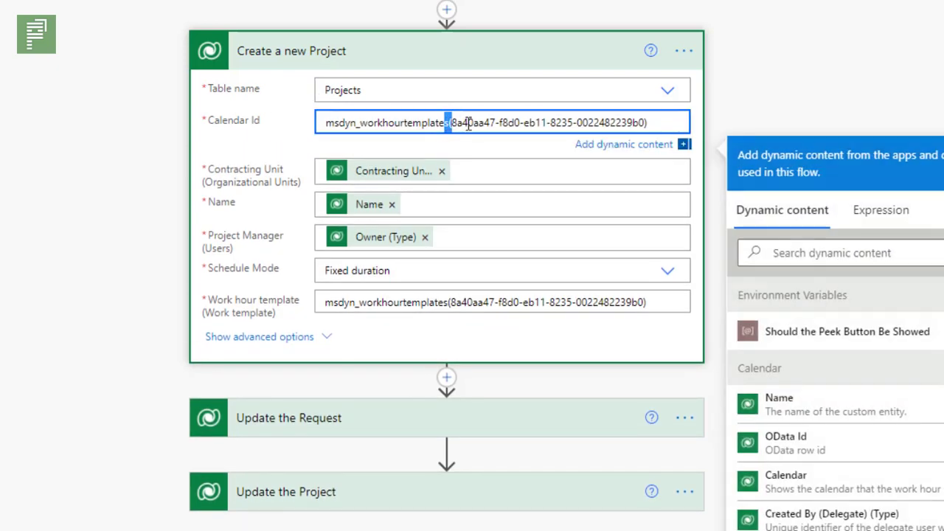
{"action": "left_click", "coordinate": [666, 120]}
{"action": "key", "text": "BackSpace"}
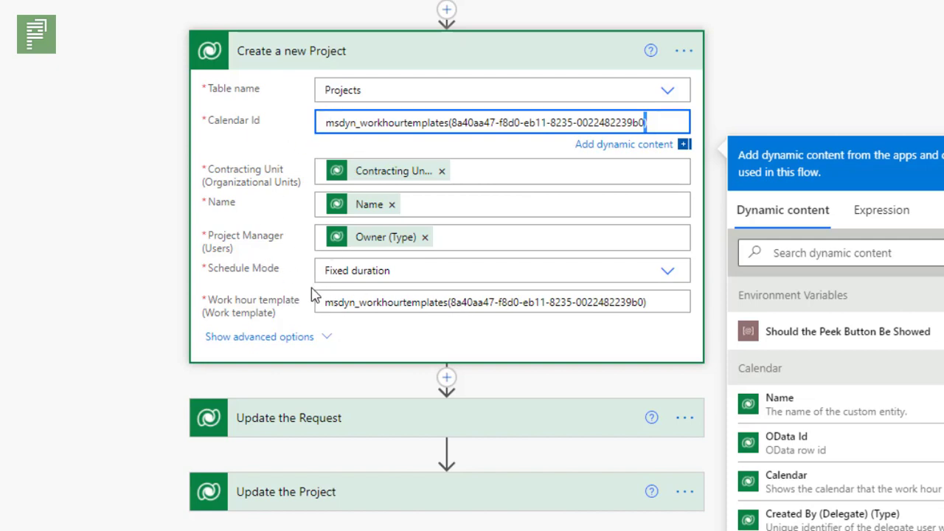
{"action": "left_click", "coordinate": [292, 343]}
{"action": "left_click", "coordinate": [284, 329]}
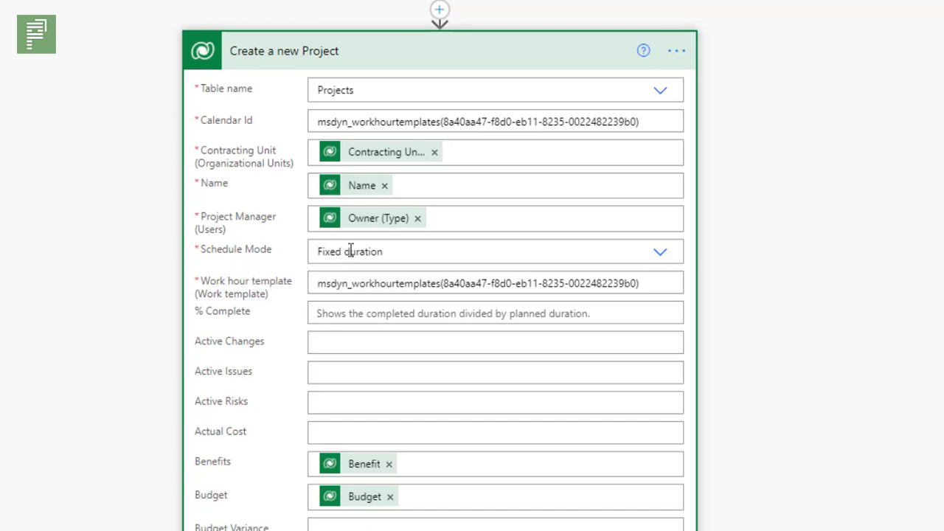
Set Schedule Mode to Fixed duration, review the mapped advanced fields, and collapse Create a new Project
{"action": "left_click", "coordinate": [657, 253]}
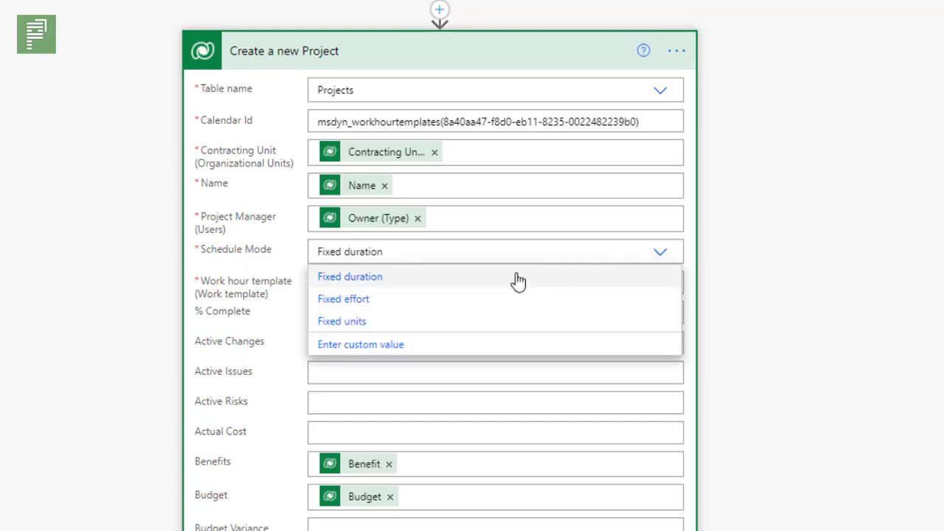
{"action": "left_click", "coordinate": [374, 286]}
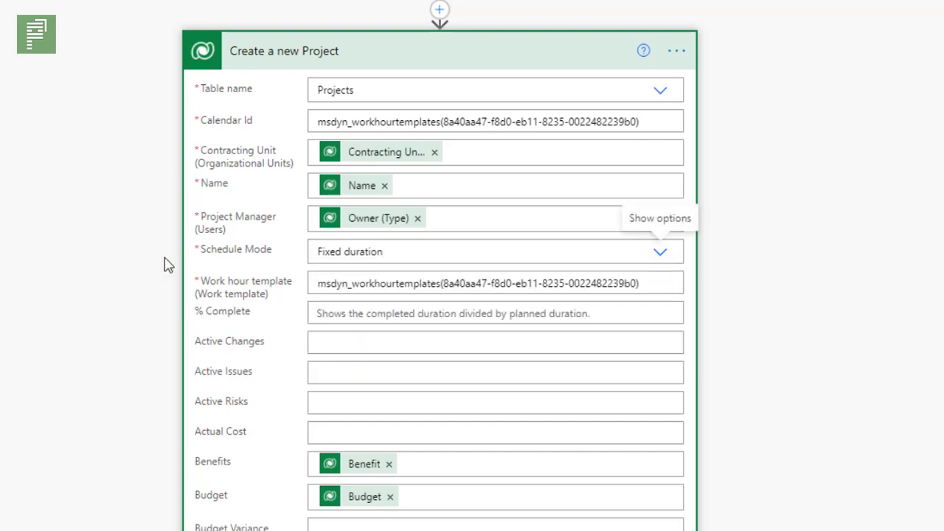
{"action": "scroll", "coordinate": [169, 265], "scroll_direction": "down", "scroll_amount": 1}
{"action": "scroll", "coordinate": [168, 265], "scroll_direction": "down", "scroll_amount": 5}
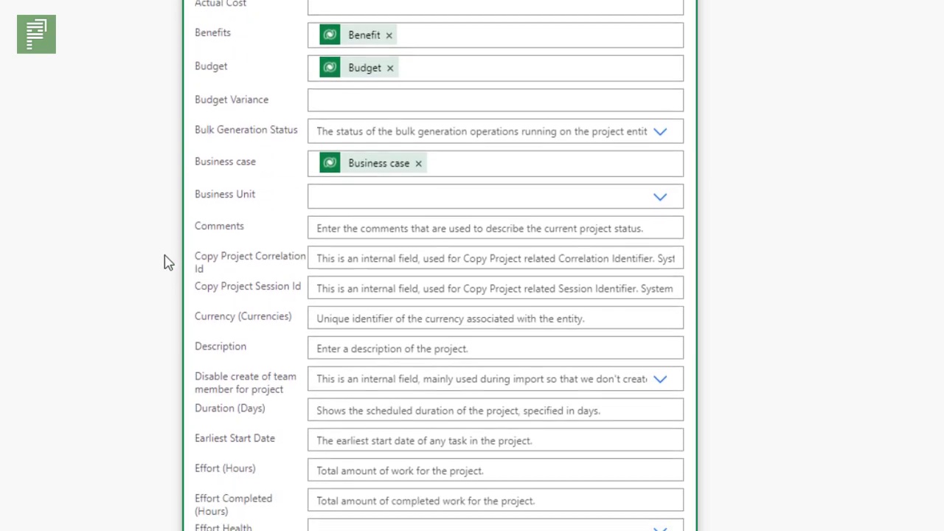
{"action": "scroll", "coordinate": [168, 264], "scroll_direction": "down", "scroll_amount": 5}
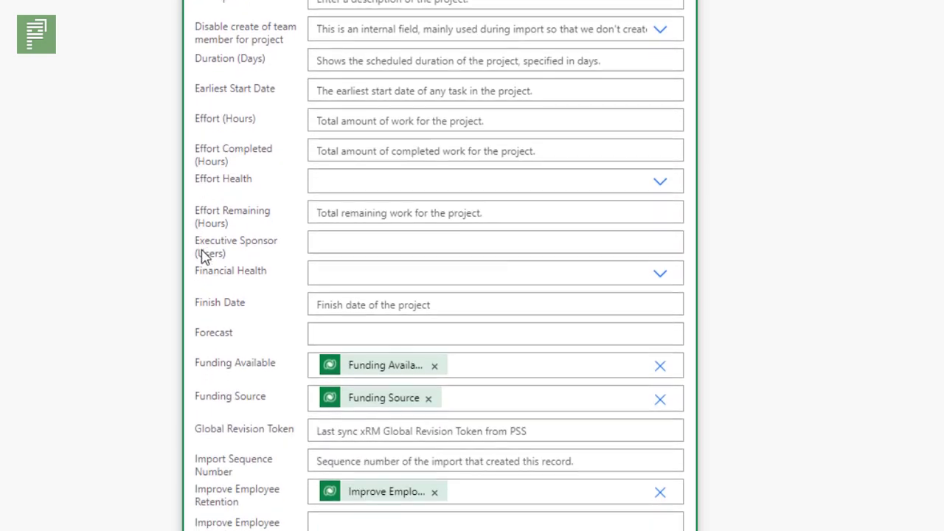
{"action": "scroll", "coordinate": [210, 258], "scroll_direction": "down", "scroll_amount": 4}
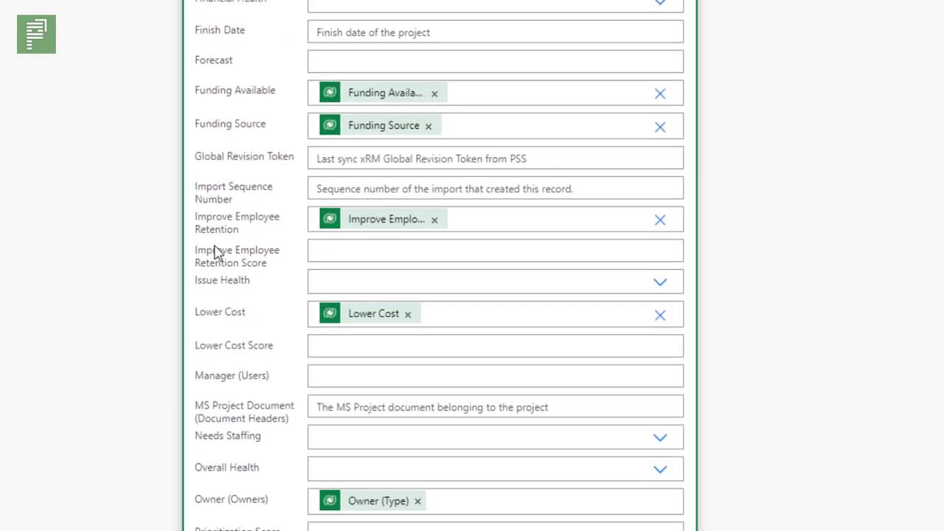
{"action": "scroll", "coordinate": [217, 252], "scroll_direction": "down", "scroll_amount": 7}
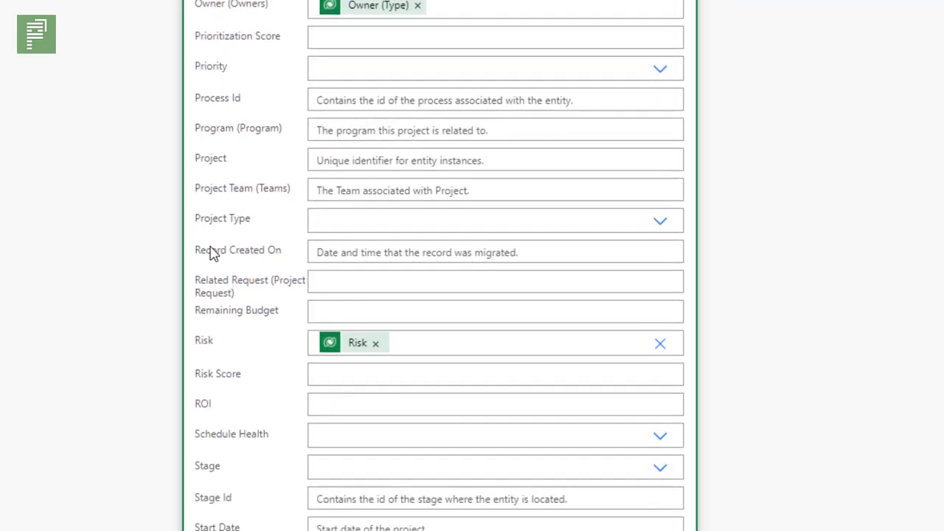
{"action": "scroll", "coordinate": [210, 255], "scroll_direction": "down", "scroll_amount": 4}
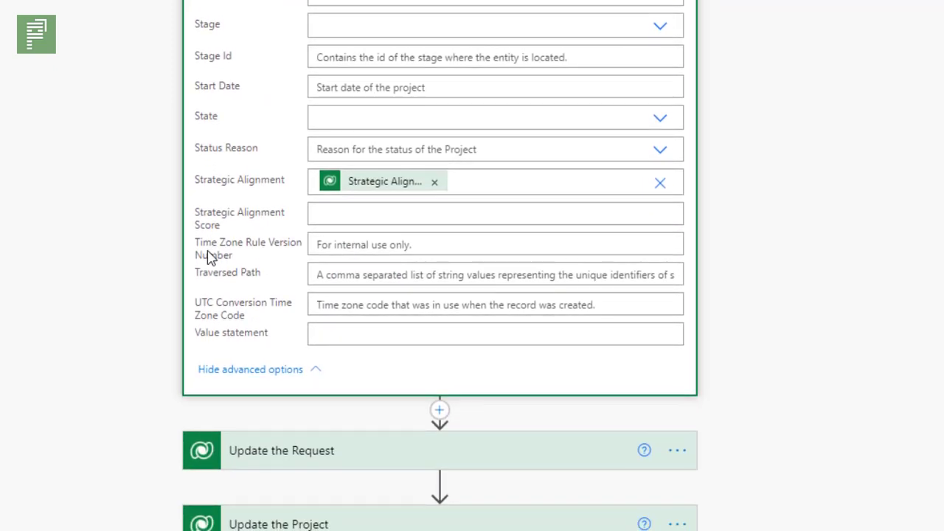
{"action": "left_click", "coordinate": [255, 371]}
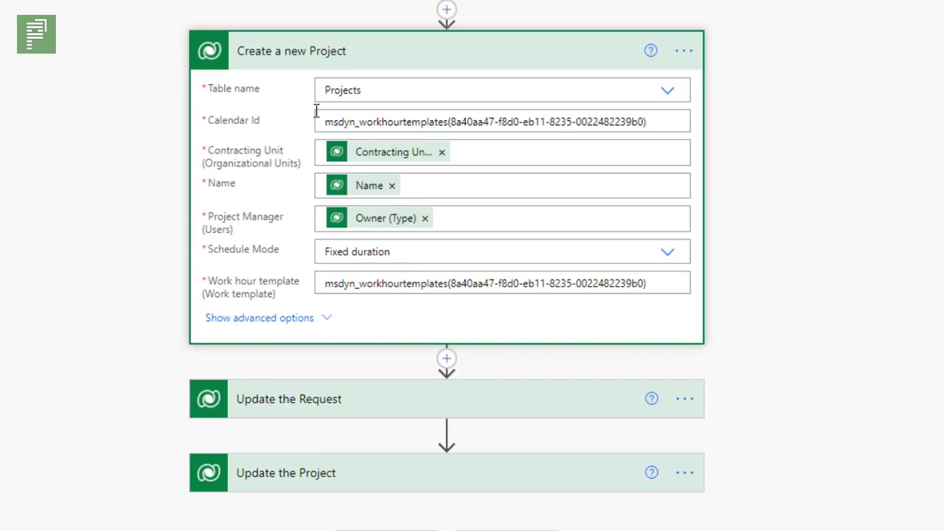
{"action": "left_click", "coordinate": [266, 59]}
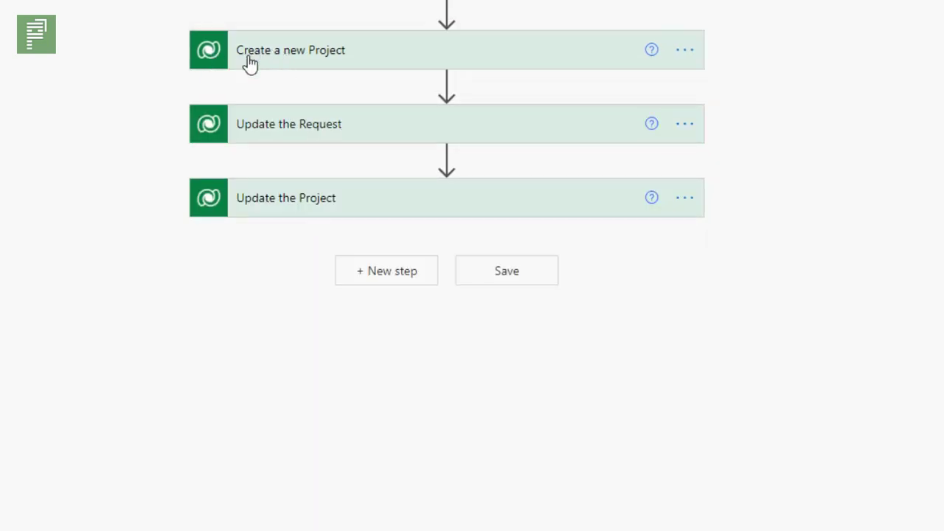
Expand Update the Request and locate Related Project set to /msdyn_projects(Project) among its advanced fields
{"action": "left_click", "coordinate": [276, 140]}
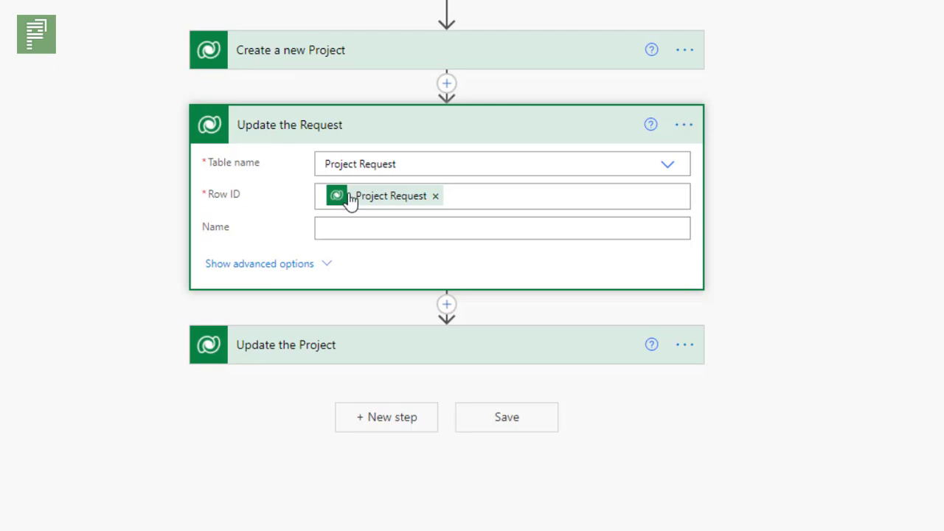
{"action": "mouse_move", "coordinate": [349, 195]}
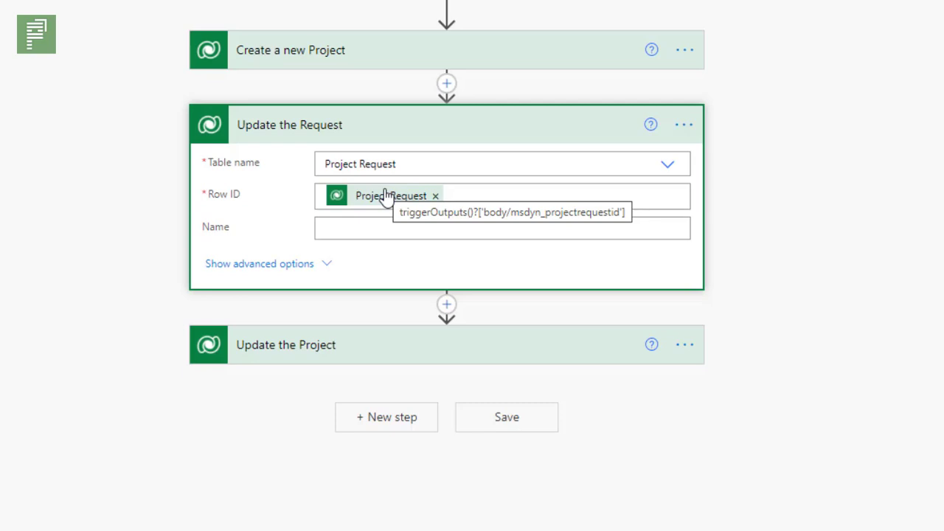
{"action": "left_click", "coordinate": [288, 264]}
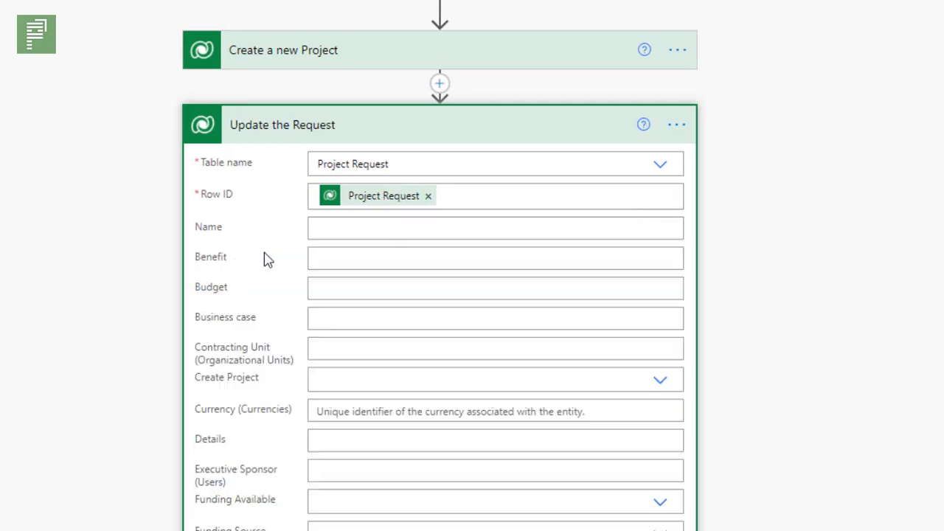
{"action": "scroll", "coordinate": [263, 258], "scroll_direction": "down", "scroll_amount": 6}
{"action": "scroll", "coordinate": [263, 257], "scroll_direction": "down", "scroll_amount": 2}
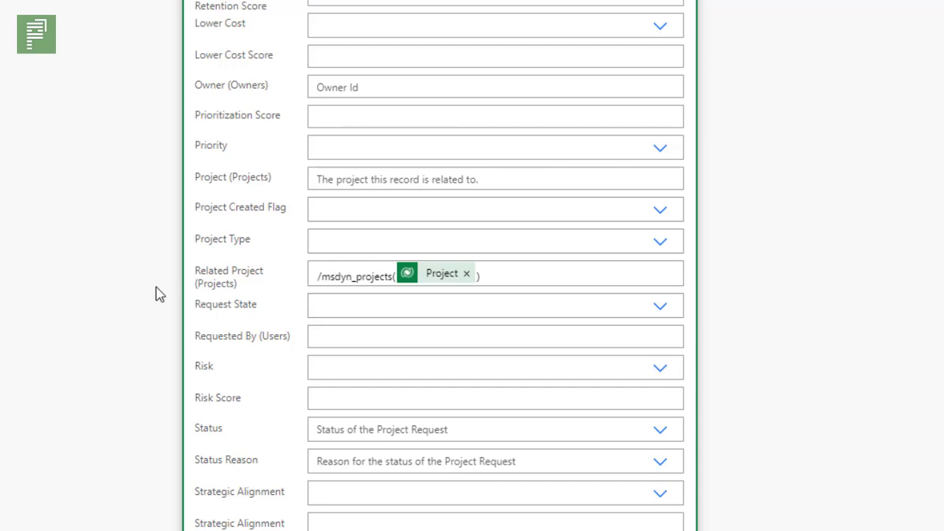
{"action": "scroll", "coordinate": [157, 295], "scroll_direction": "down", "scroll_amount": 3}
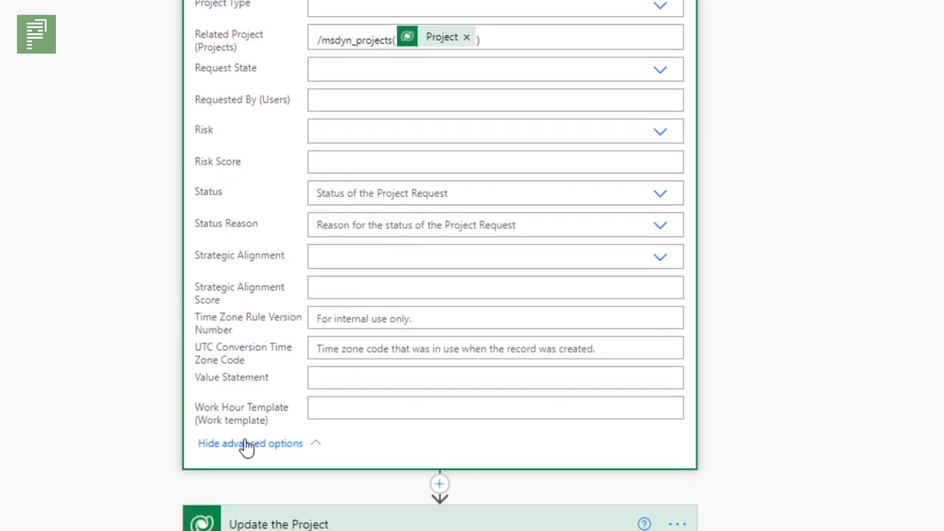
Show Update the Project's advanced options and confirm Related Request is /msdyn_projectrequests(Project Request)
{"action": "left_click", "coordinate": [246, 446]}
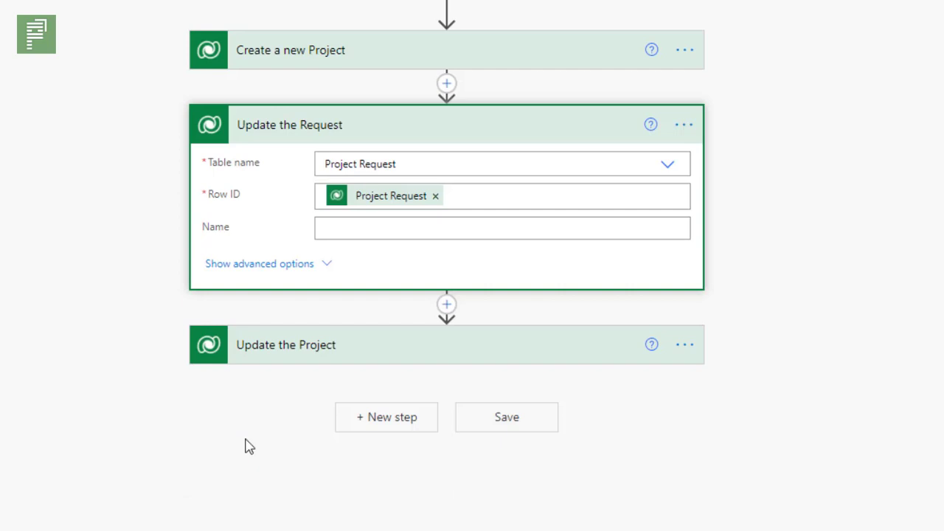
{"action": "left_click", "coordinate": [269, 357]}
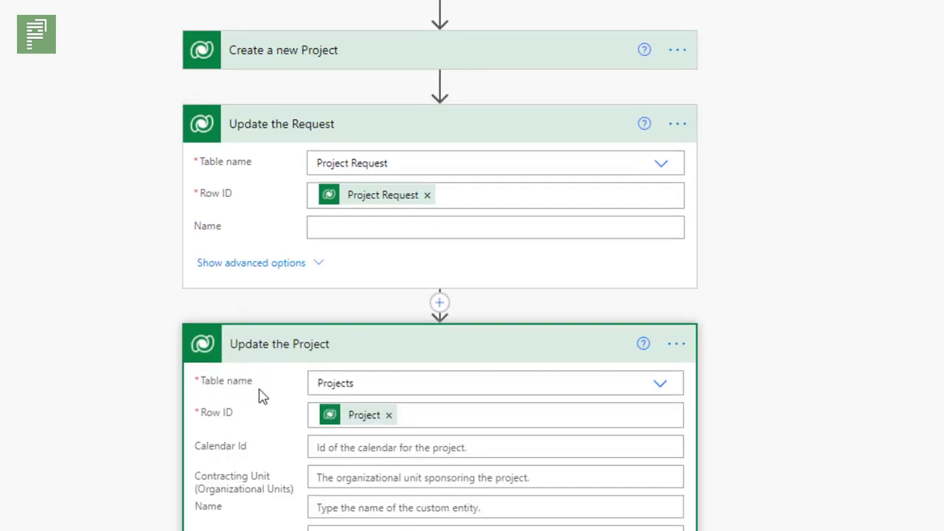
{"action": "scroll", "coordinate": [188, 413], "scroll_direction": "down", "scroll_amount": 2}
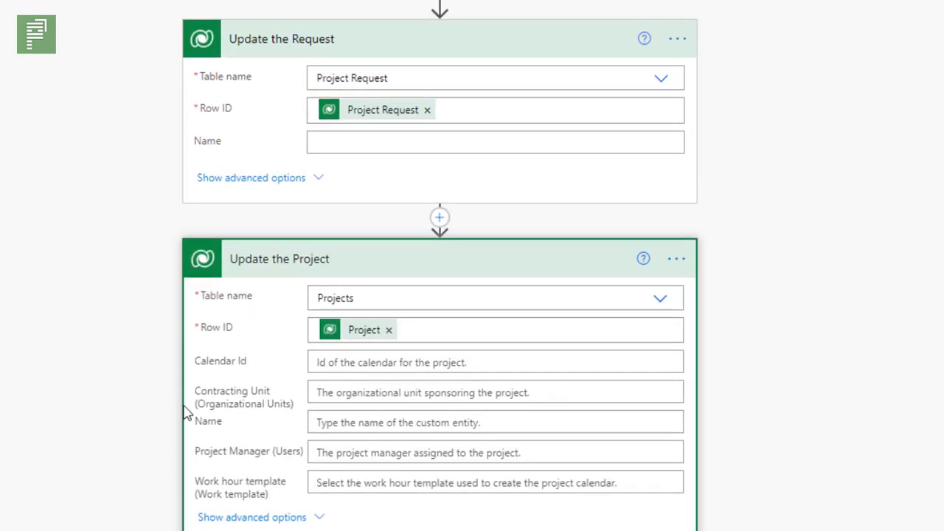
{"action": "left_click", "coordinate": [294, 518]}
{"action": "scroll", "coordinate": [255, 450], "scroll_direction": "down", "scroll_amount": 10}
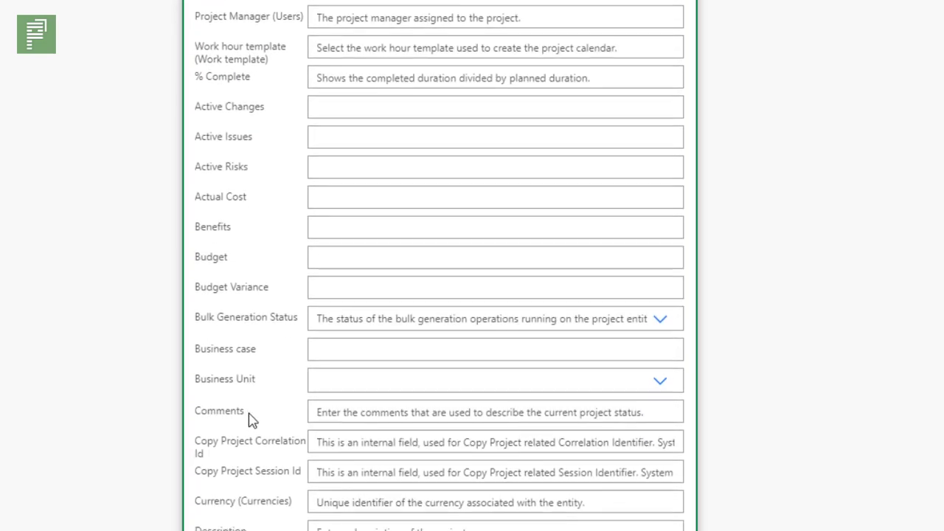
{"action": "scroll", "coordinate": [248, 419], "scroll_direction": "down", "scroll_amount": 10}
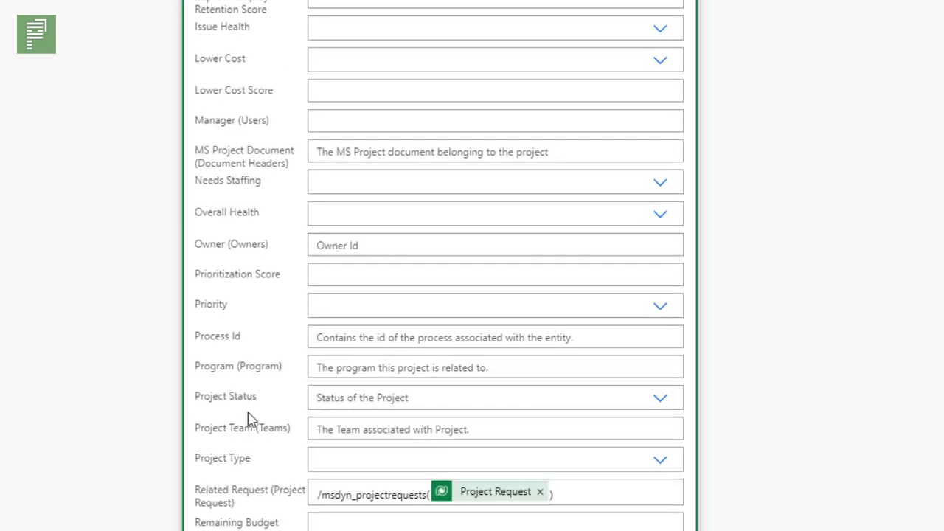
{"action": "scroll", "coordinate": [248, 414], "scroll_direction": "down", "scroll_amount": 1}
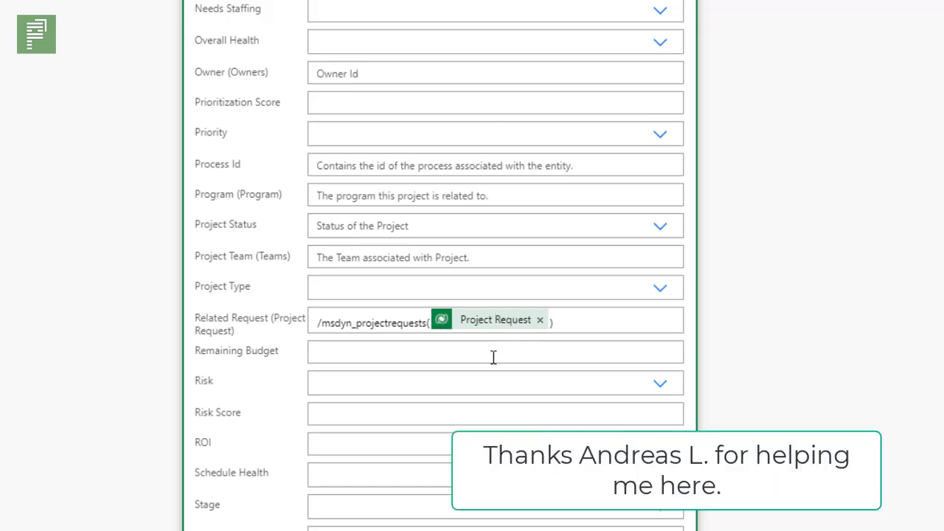
{"action": "scroll", "coordinate": [295, 438], "scroll_direction": "up", "scroll_amount": 2}
{"action": "scroll", "coordinate": [295, 438], "scroll_direction": "down", "scroll_amount": 6}
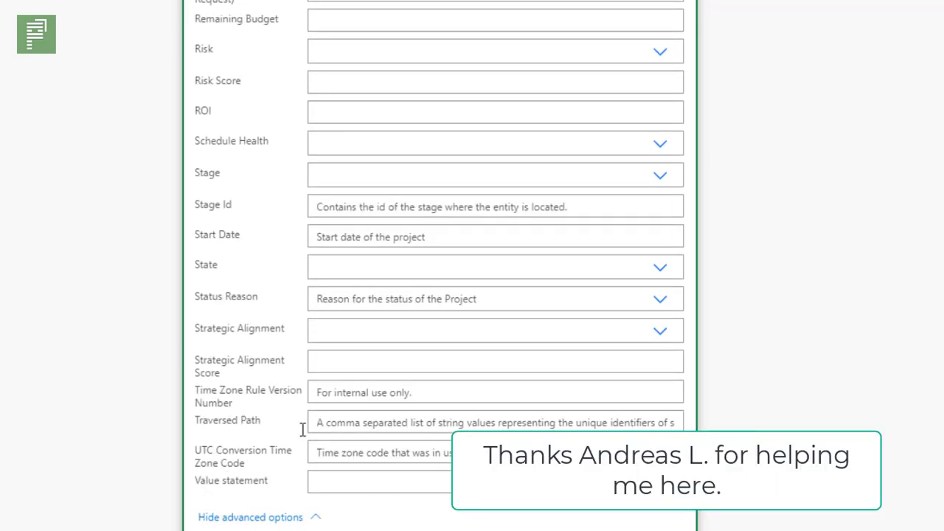
Collapse the update cards, save the Request creates new Project Flow, and leave for its details page
{"action": "left_click", "coordinate": [279, 515]}
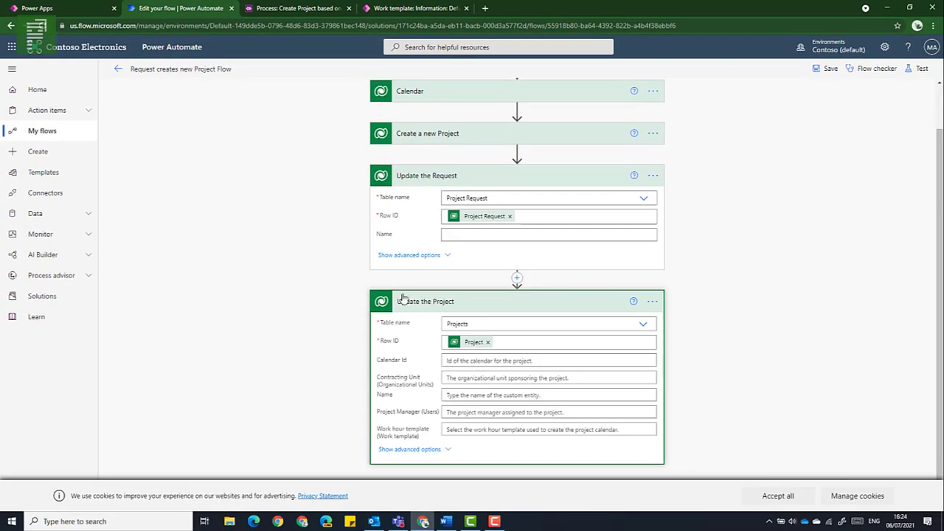
{"action": "left_click", "coordinate": [402, 225]}
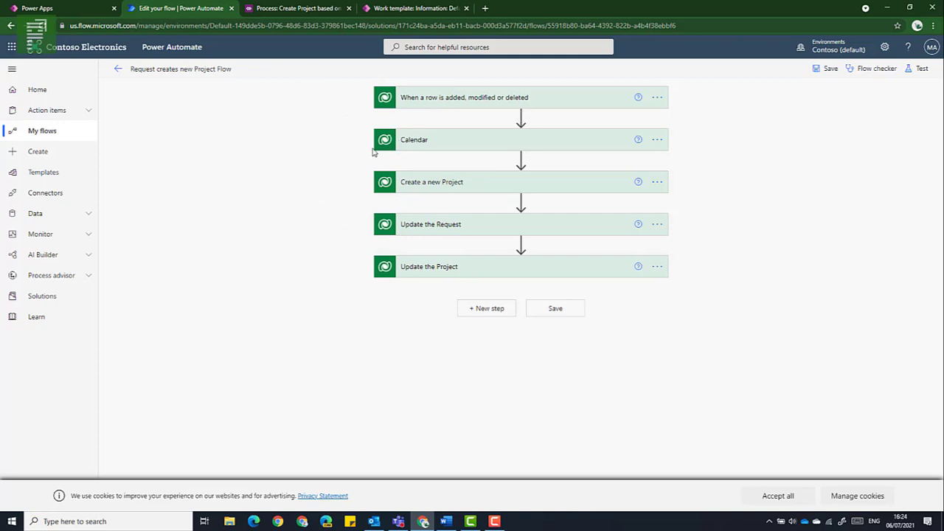
{"action": "left_click", "coordinate": [554, 309]}
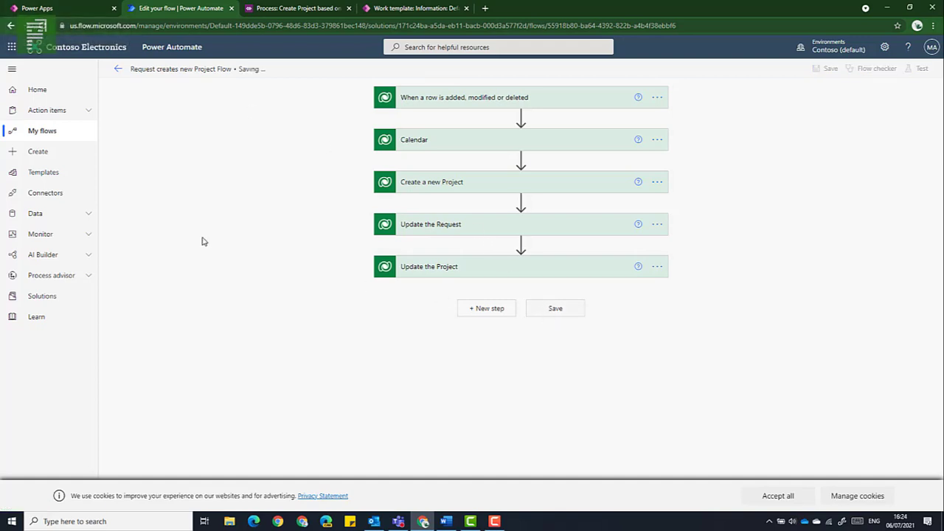
{"action": "left_click", "coordinate": [118, 70]}
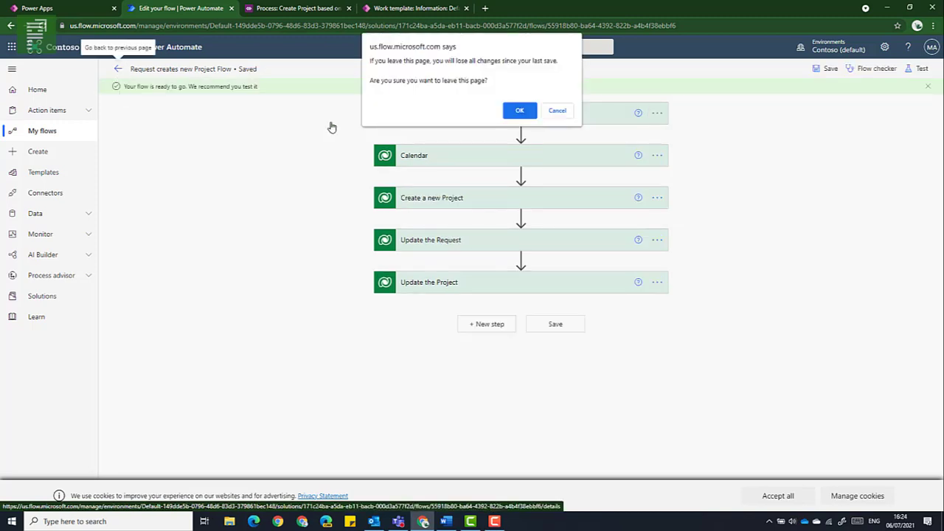
{"action": "left_click", "coordinate": [520, 111]}
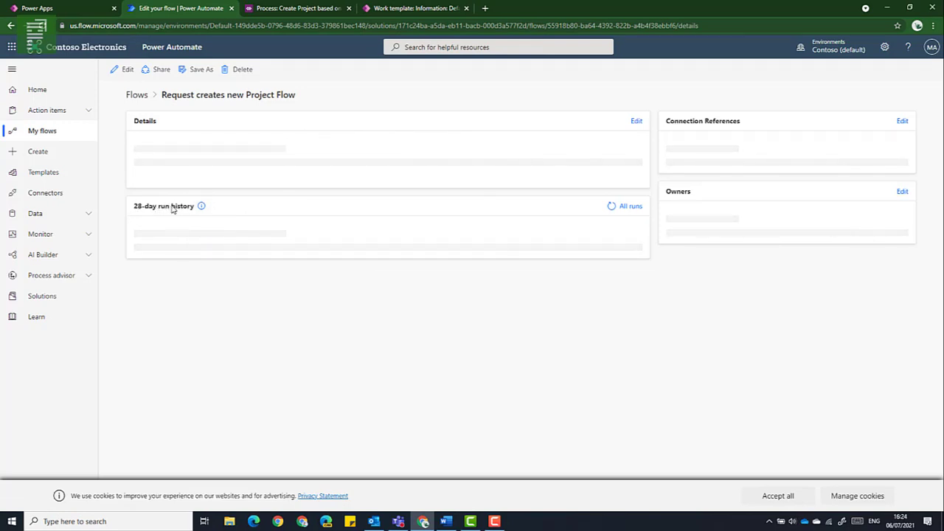
Show all runs of the flow's 28-day run history
{"action": "left_click", "coordinate": [633, 206]}
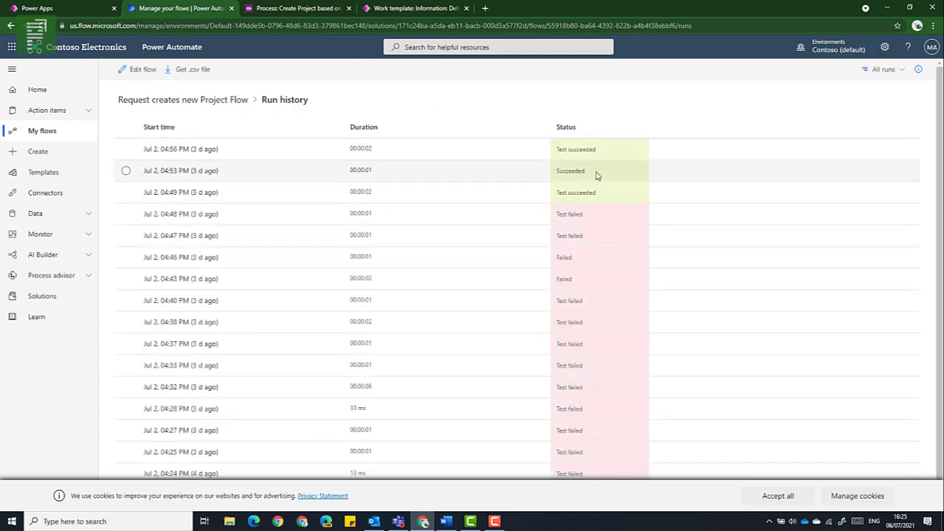
Review the Default Work Template and select the project parameters record, then bring up the app areas
{"action": "left_click", "coordinate": [400, 8]}
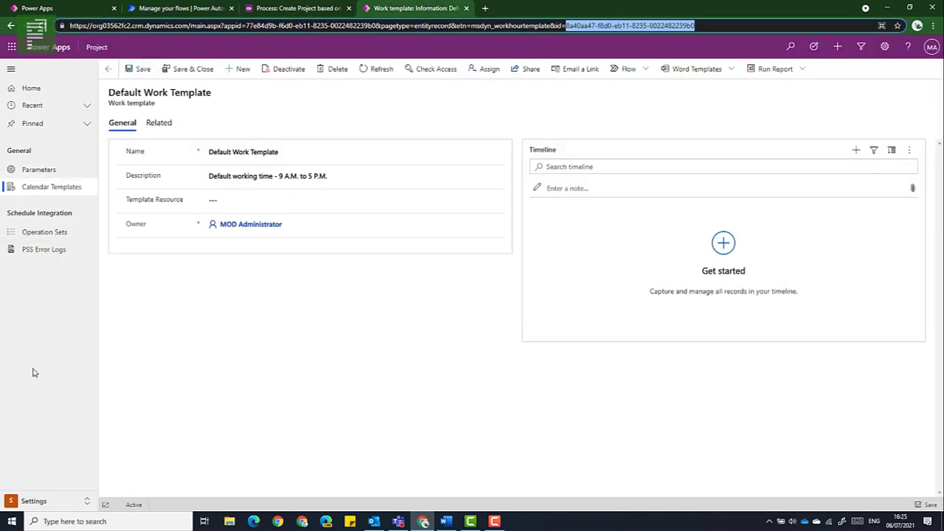
{"action": "left_click", "coordinate": [31, 169]}
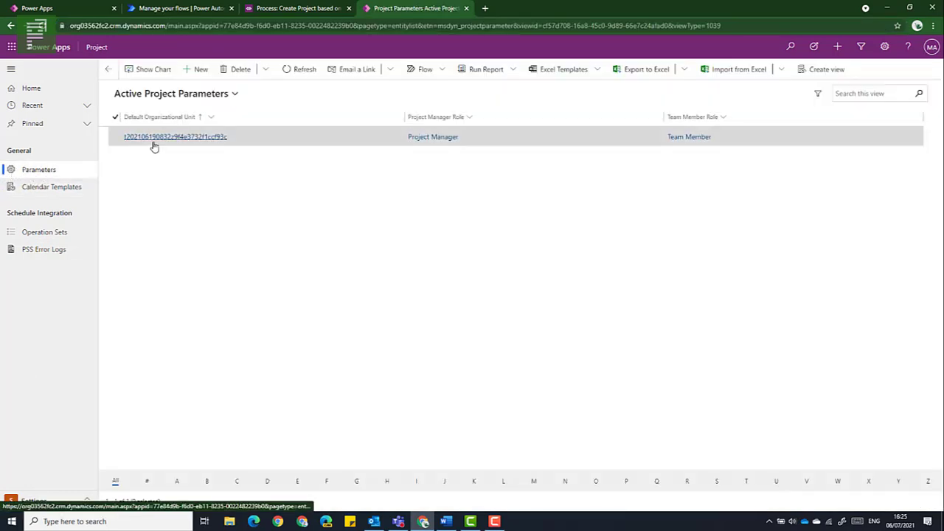
{"action": "left_click", "coordinate": [116, 139]}
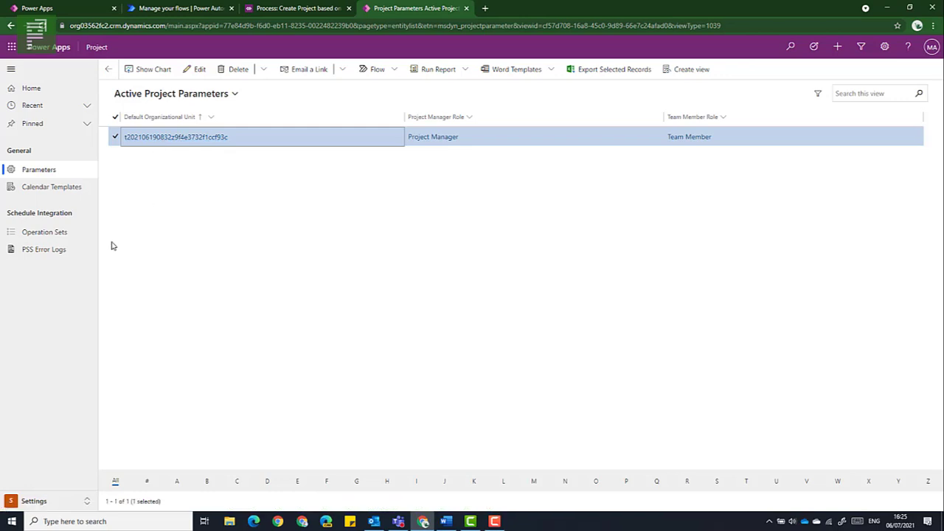
{"action": "left_click", "coordinate": [44, 504]}
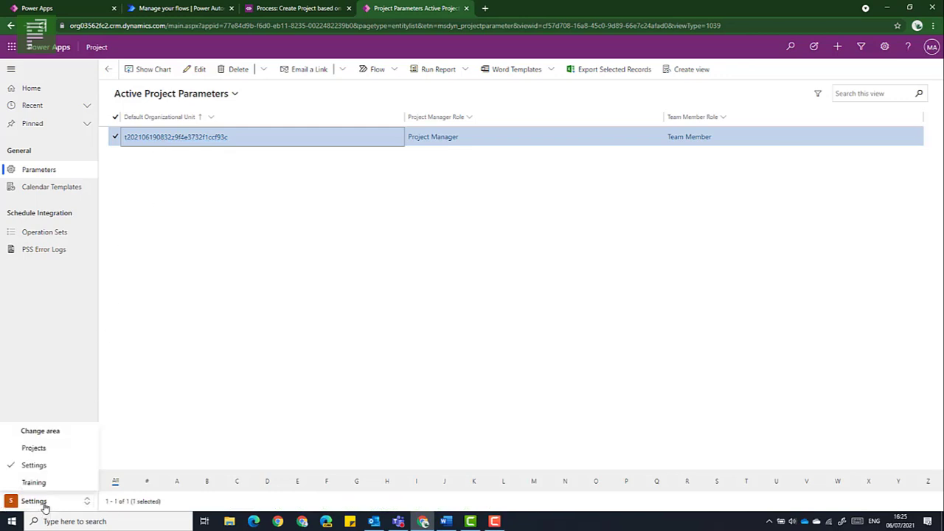
Go to the Projects area's request list, then finish cloud flow editing so the solution list refreshes
{"action": "left_click", "coordinate": [33, 447]}
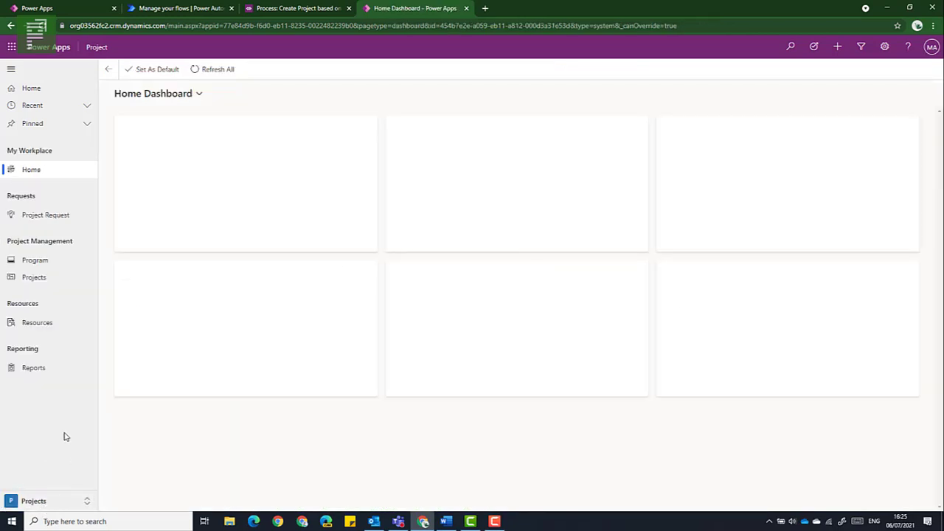
{"action": "left_click", "coordinate": [23, 219]}
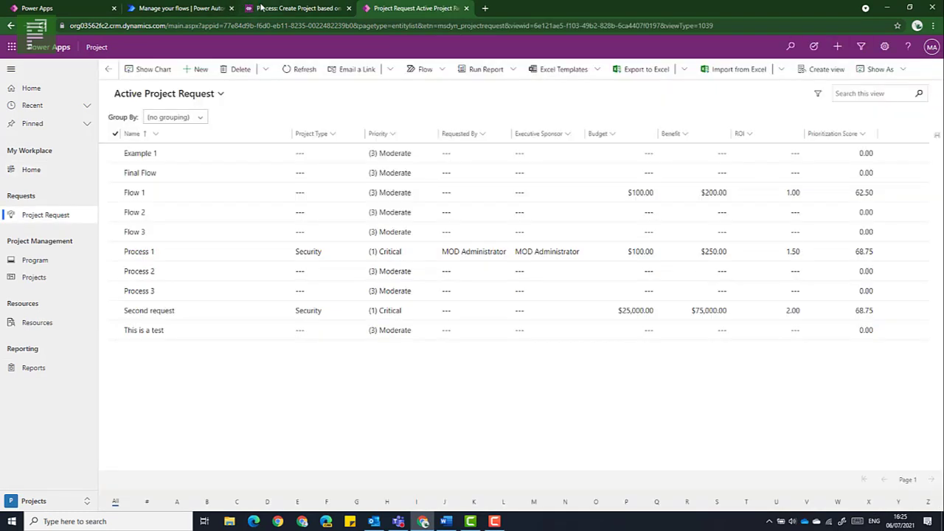
{"action": "left_click", "coordinate": [260, 8]}
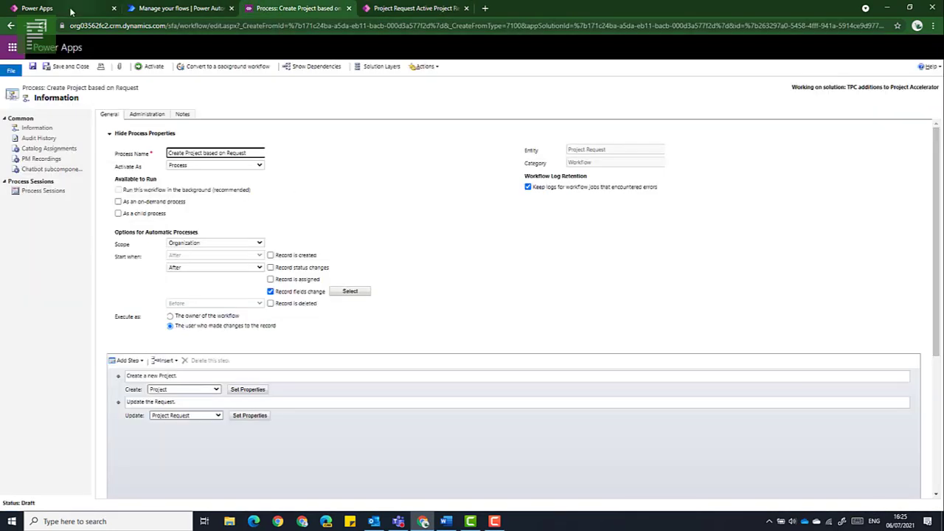
{"action": "left_click", "coordinate": [70, 9]}
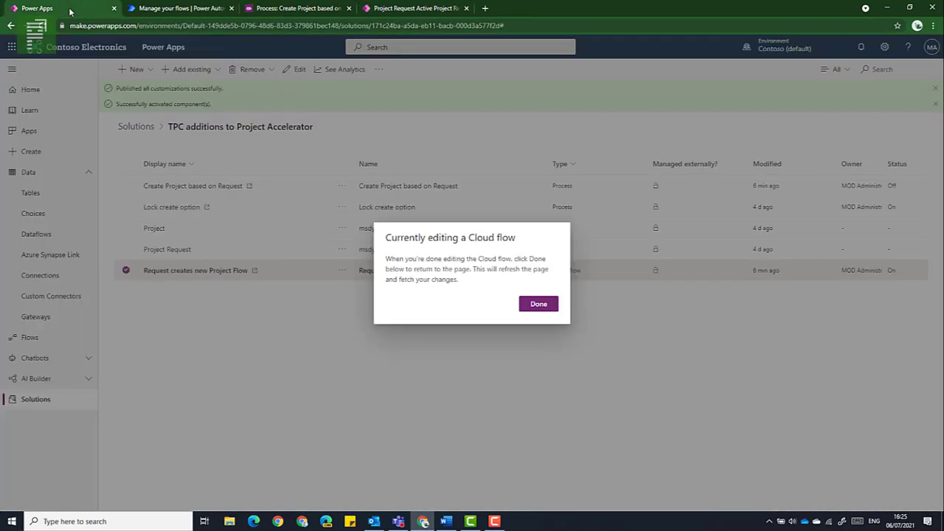
{"action": "left_click", "coordinate": [537, 303]}
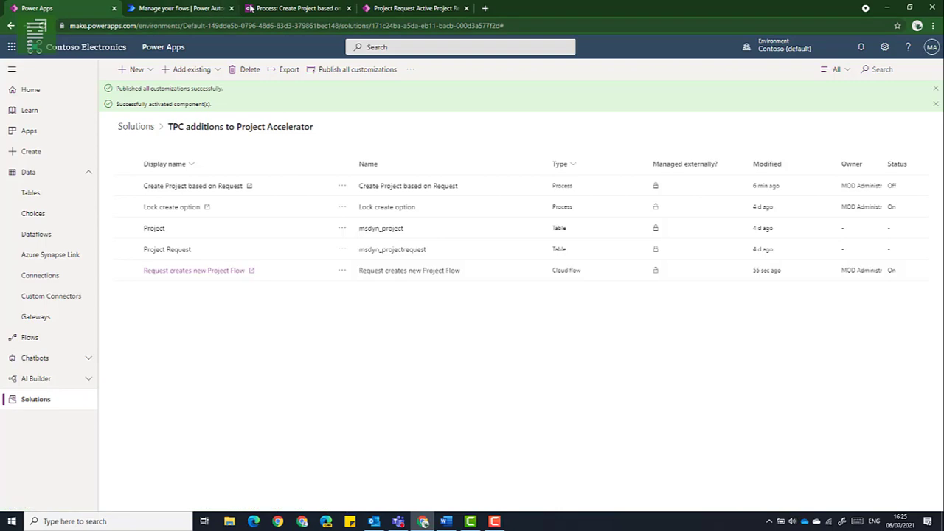
Start a new project request named 'Flow Example for video' and enter its business case
{"action": "left_click", "coordinate": [379, 9]}
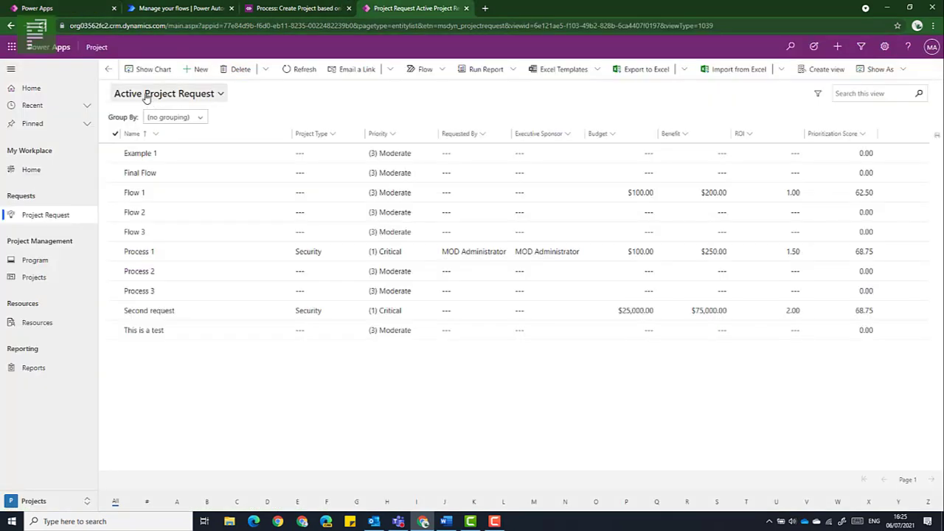
{"action": "left_click", "coordinate": [196, 69]}
{"action": "left_click", "coordinate": [230, 141]}
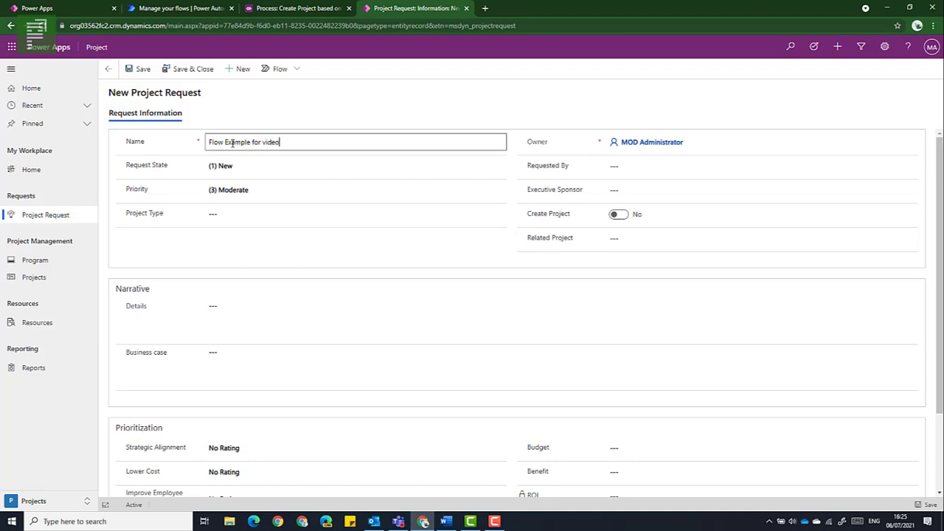
{"action": "left_click", "coordinate": [246, 359]}
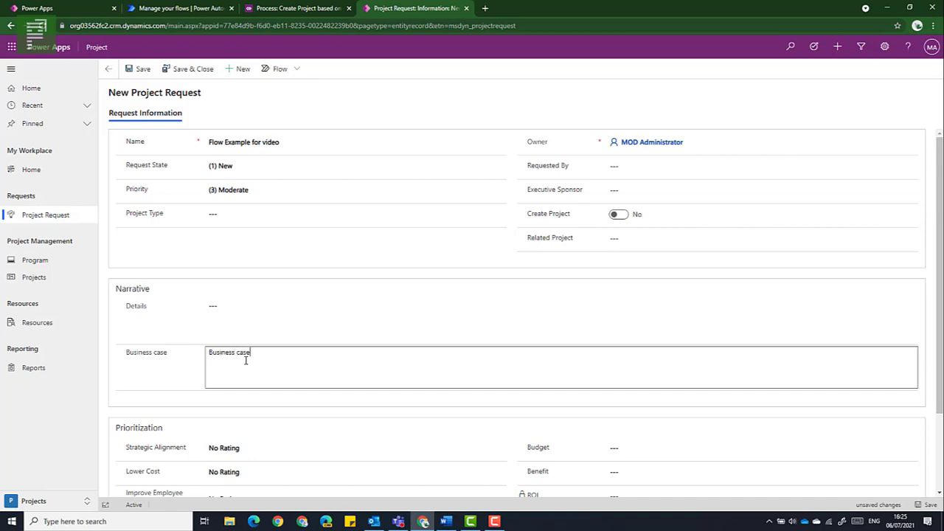
Rate Strategic Alignment and Lower Cost Extreme, Improve Employee Retention None, and Risk Low
{"action": "scroll", "coordinate": [246, 359], "scroll_direction": "down", "scroll_amount": 2}
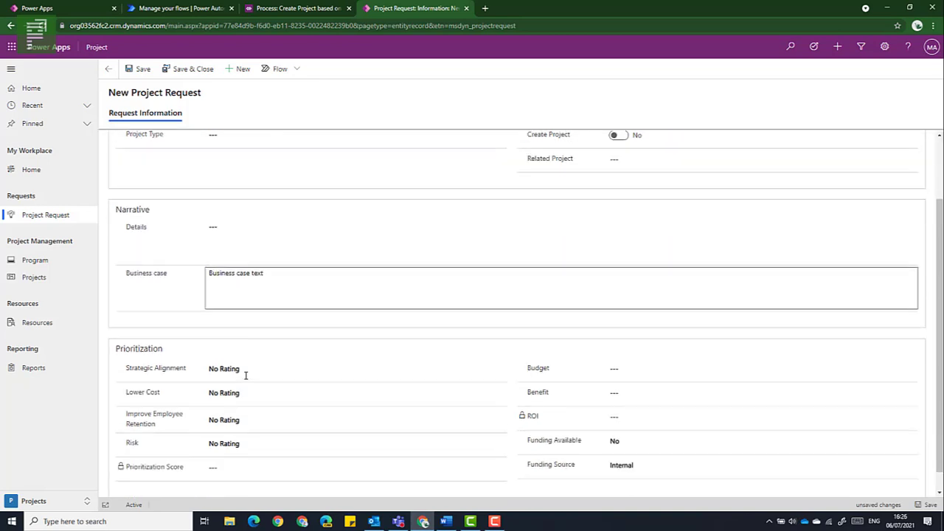
{"action": "left_click", "coordinate": [247, 349]}
{"action": "left_click", "coordinate": [246, 379]}
{"action": "left_click", "coordinate": [247, 373]}
{"action": "left_click", "coordinate": [247, 402]}
{"action": "left_click", "coordinate": [248, 399]}
{"action": "left_click", "coordinate": [248, 399]}
{"action": "left_click", "coordinate": [253, 365]}
{"action": "left_click", "coordinate": [243, 421]}
{"action": "left_click", "coordinate": [260, 382]}
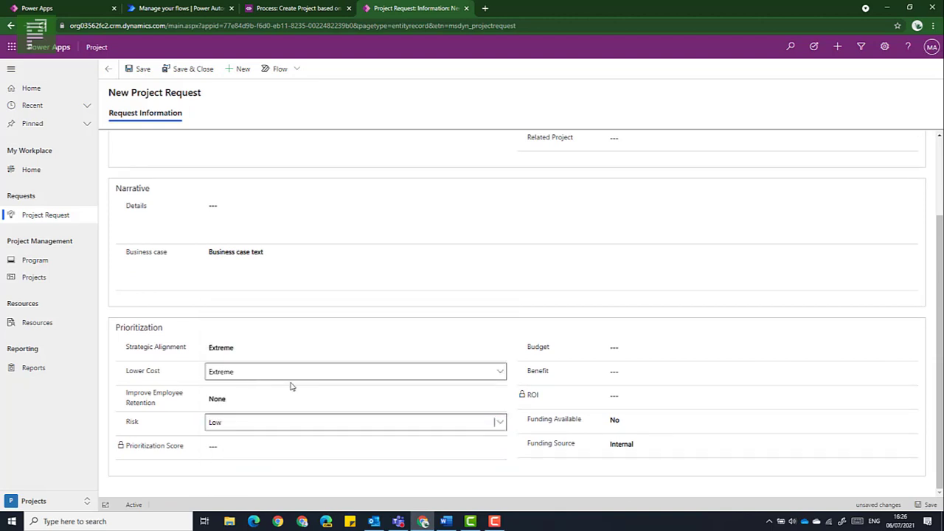
Enter a $12,500 budget and $25,000 benefit, then save the request
{"action": "left_click", "coordinate": [624, 347]}
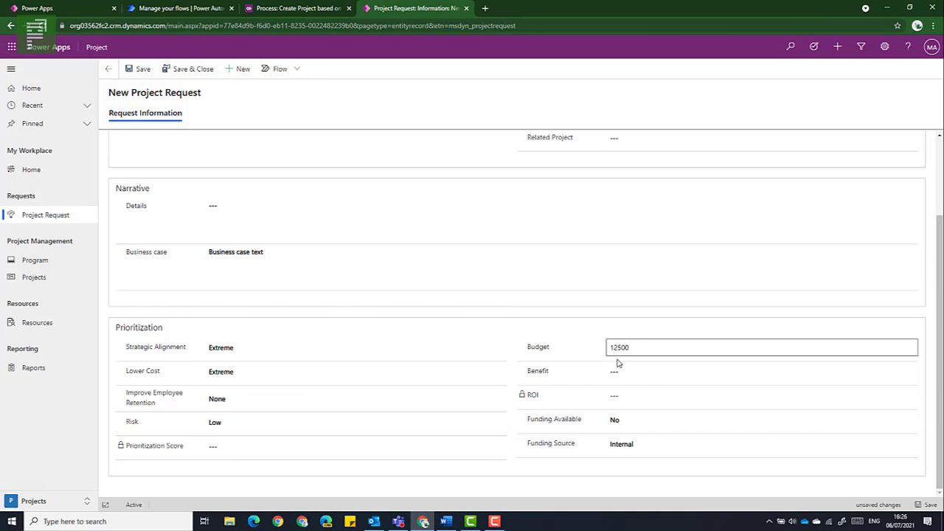
{"action": "left_click", "coordinate": [620, 368]}
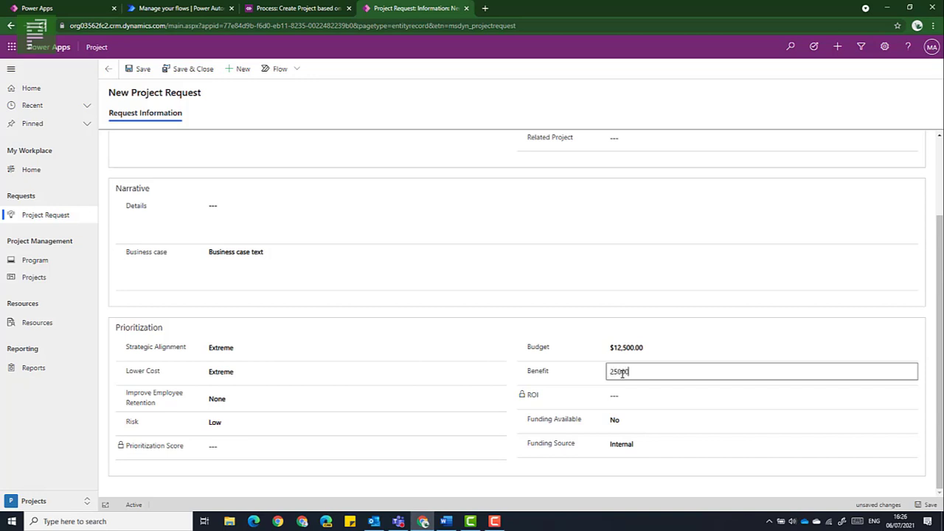
{"action": "left_click", "coordinate": [643, 312]}
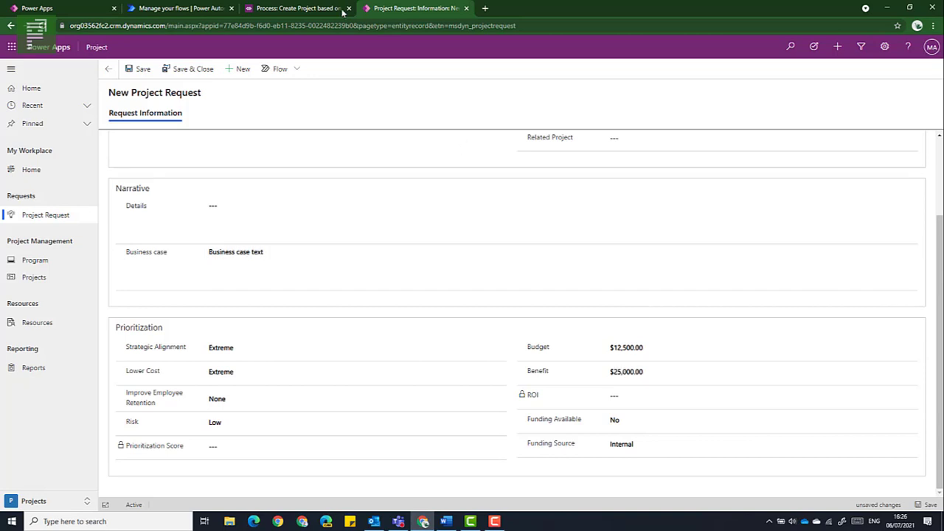
{"action": "left_click", "coordinate": [139, 70]}
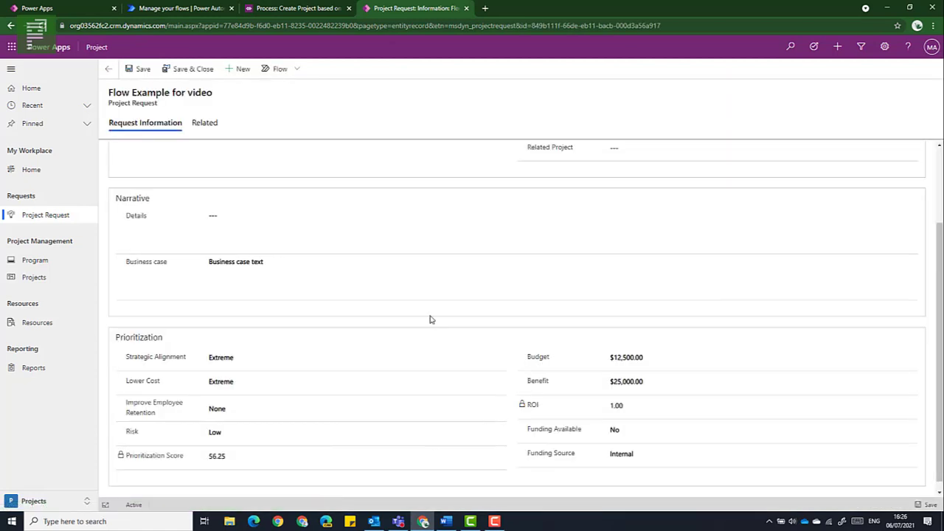
Set Project Type to Application Development and save
{"action": "scroll", "coordinate": [477, 354], "scroll_direction": "up", "scroll_amount": 3}
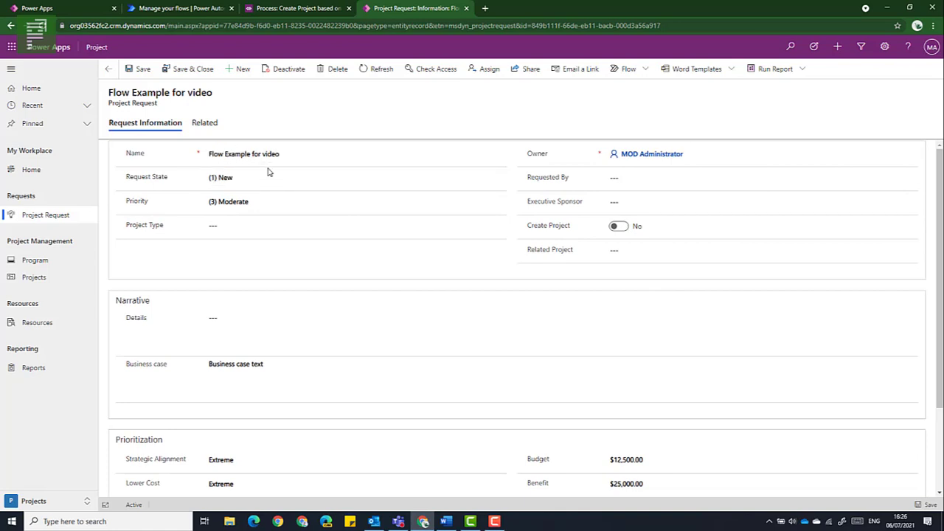
{"action": "left_click", "coordinate": [295, 228]}
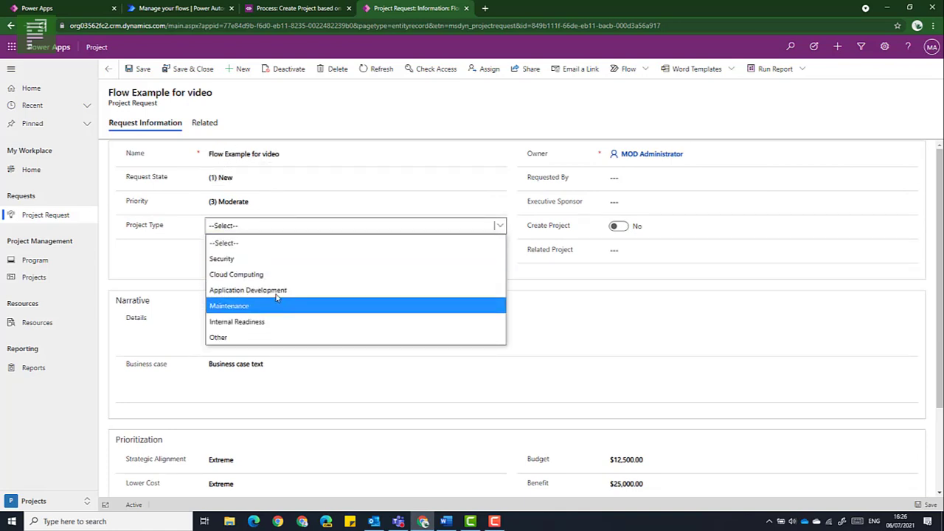
{"action": "left_click", "coordinate": [284, 290]}
{"action": "left_click", "coordinate": [137, 70]}
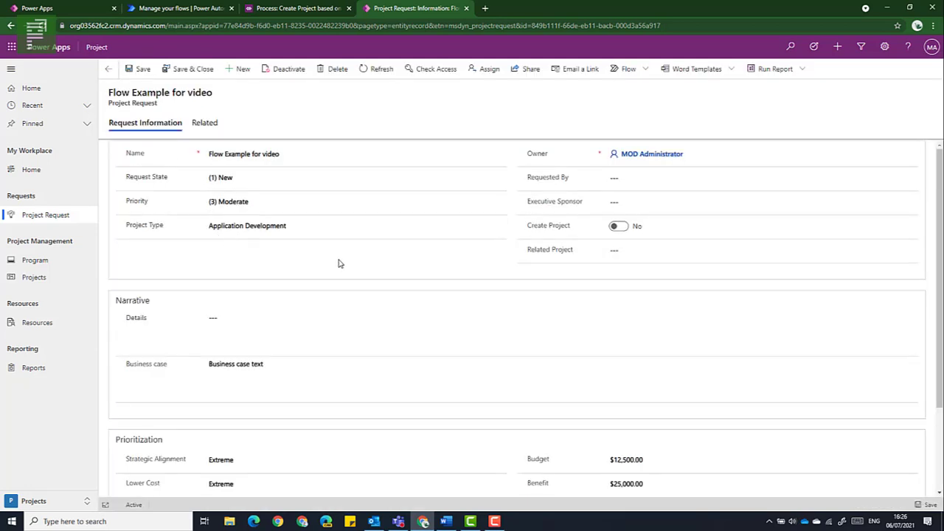
Turn Create Project on and save the request to trigger the flow
{"action": "left_click", "coordinate": [620, 227]}
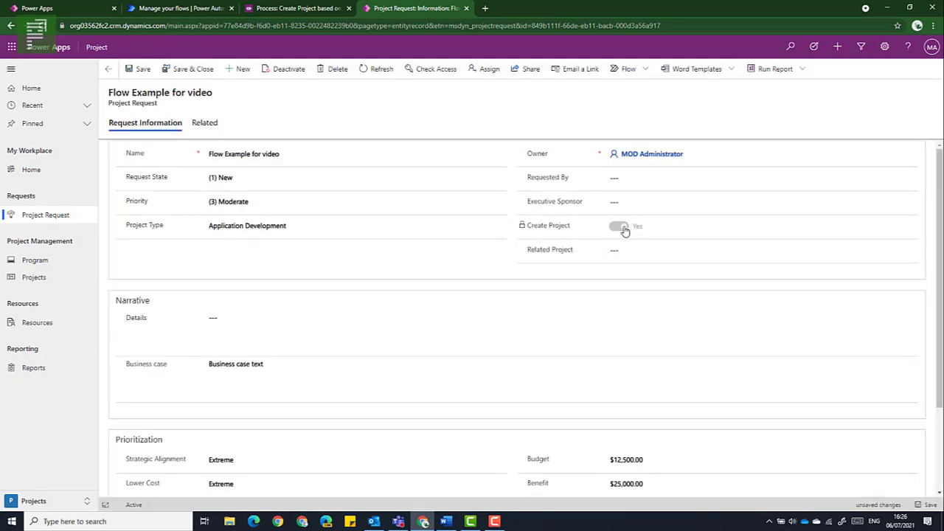
{"action": "left_click", "coordinate": [132, 70]}
{"action": "left_click", "coordinate": [163, 10]}
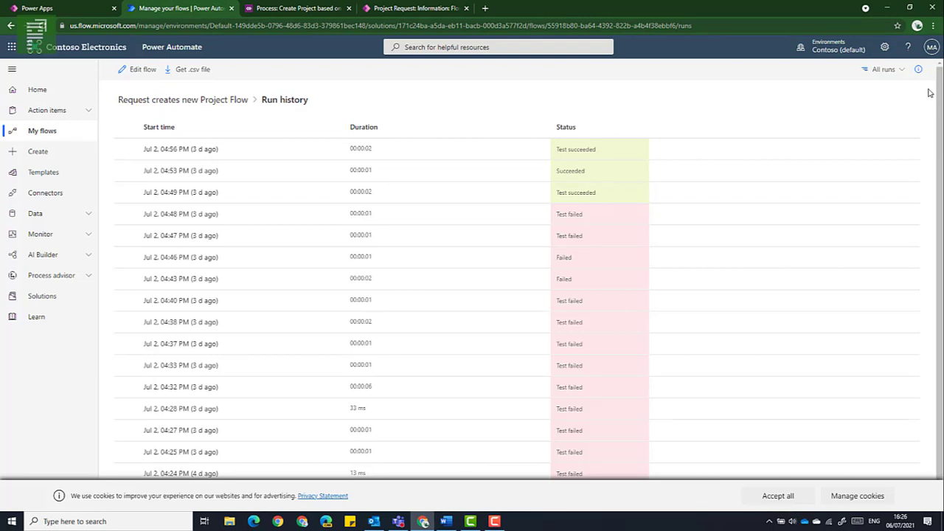
Open the flow's details page and refresh its run history several times
{"action": "left_click", "coordinate": [236, 100]}
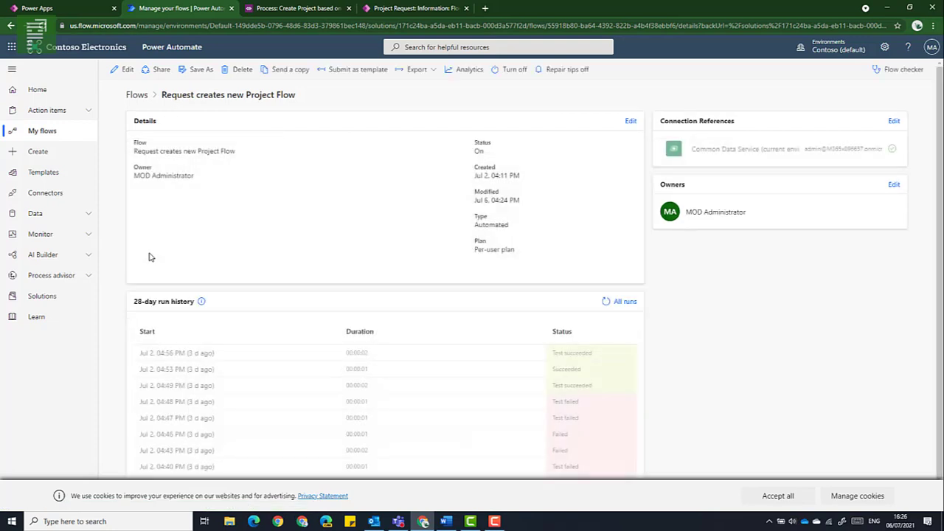
{"action": "left_click", "coordinate": [608, 303]}
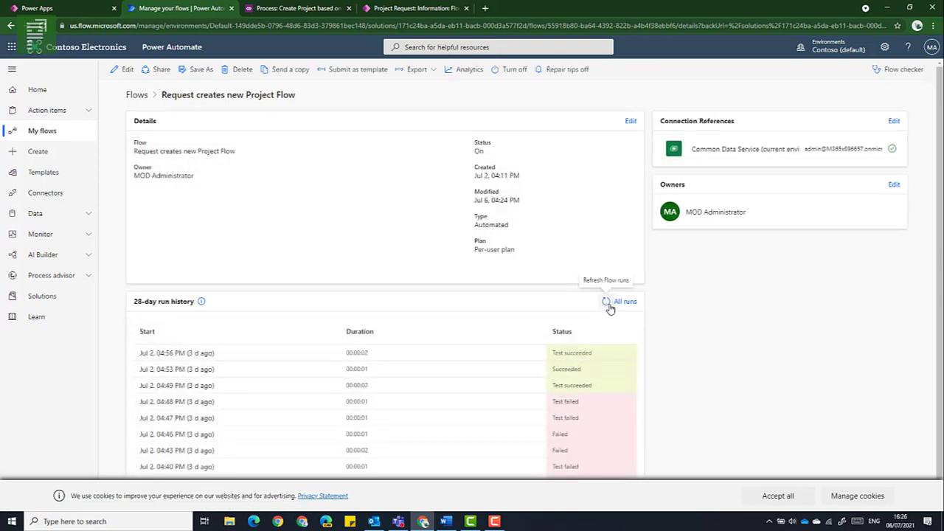
{"action": "left_click", "coordinate": [607, 305]}
{"action": "left_click", "coordinate": [605, 304]}
{"action": "left_click", "coordinate": [605, 304]}
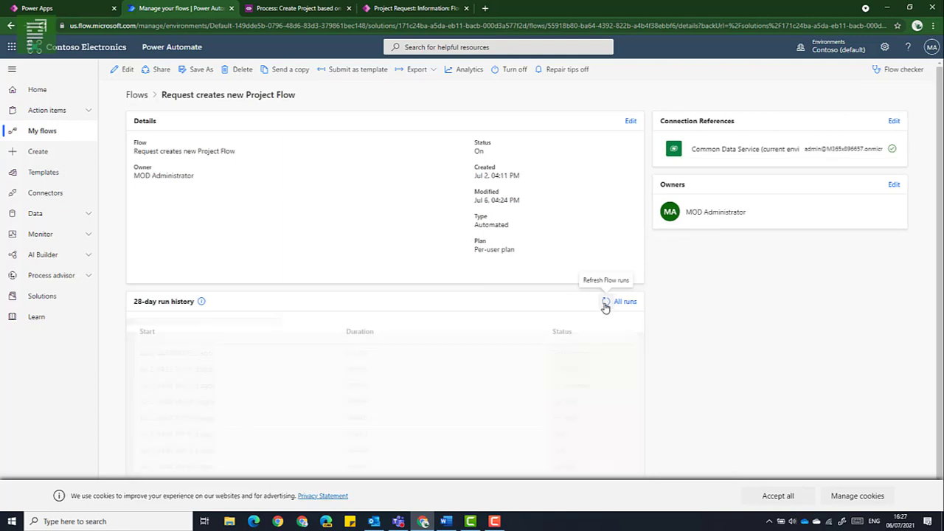
{"action": "left_click", "coordinate": [605, 304]}
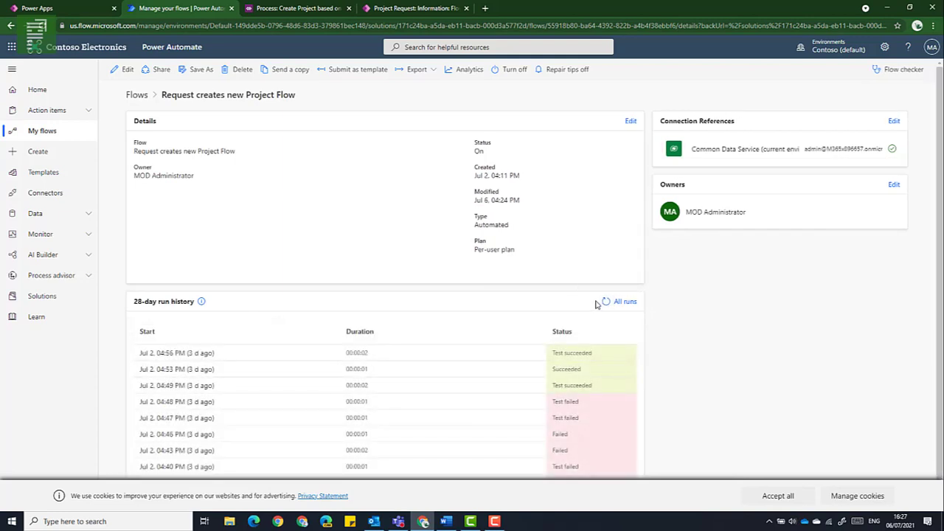
{"action": "left_click", "coordinate": [605, 304]}
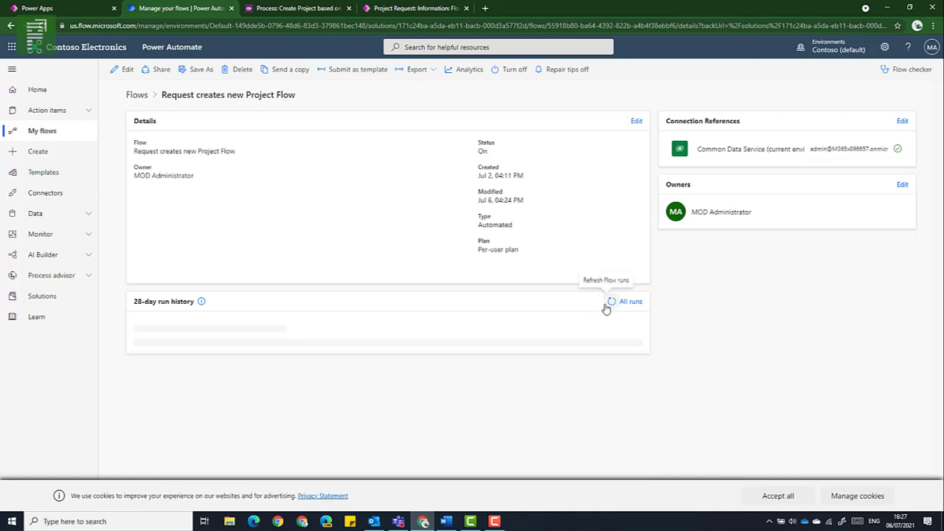
Return to the flow details and refresh until the new Jul 6, 04:27 PM succeeded run appears
{"action": "left_click", "coordinate": [88, 13]}
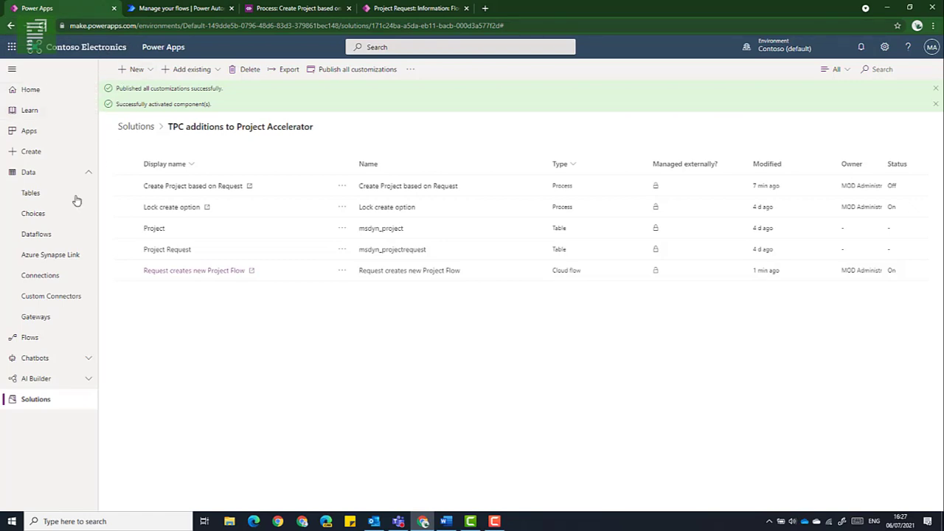
{"action": "left_click", "coordinate": [159, 9]}
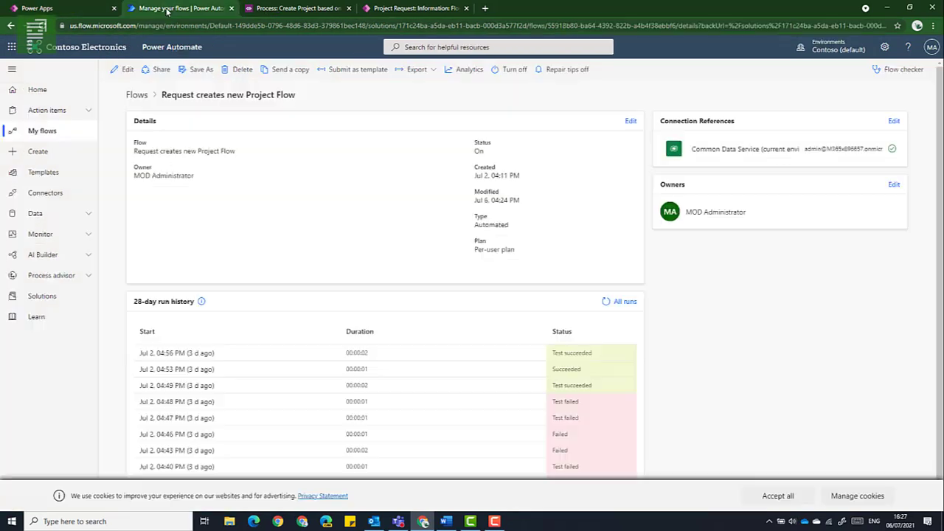
{"action": "left_click", "coordinate": [606, 302]}
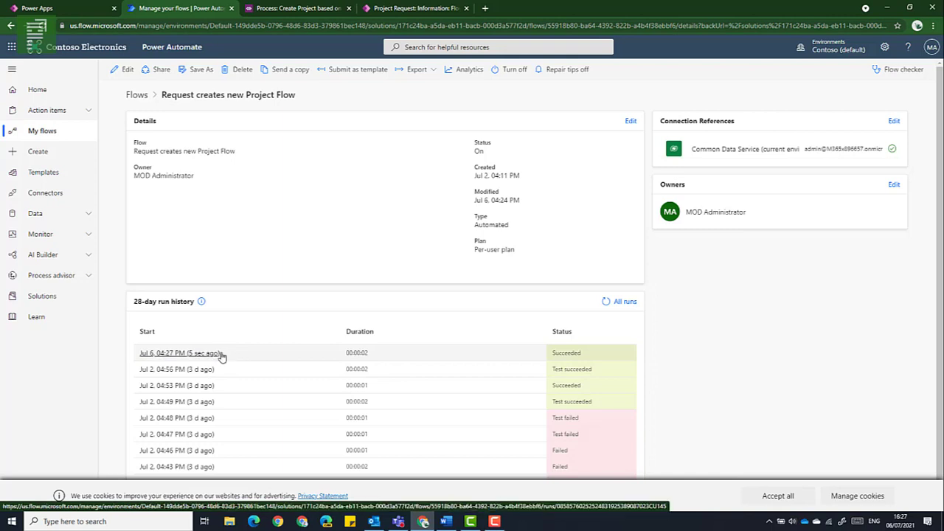
{"action": "left_click_drag", "start_coordinate": [345, 353], "coordinate": [376, 355]}
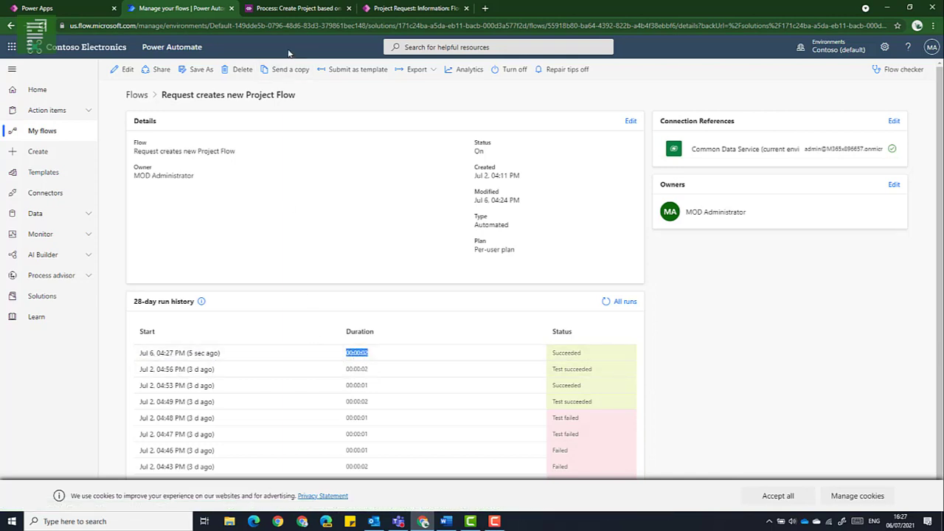
Refresh the request, open linked project Flow Example for video, and check Budget $12,500, Benefits $25,000
{"action": "left_click", "coordinate": [391, 8]}
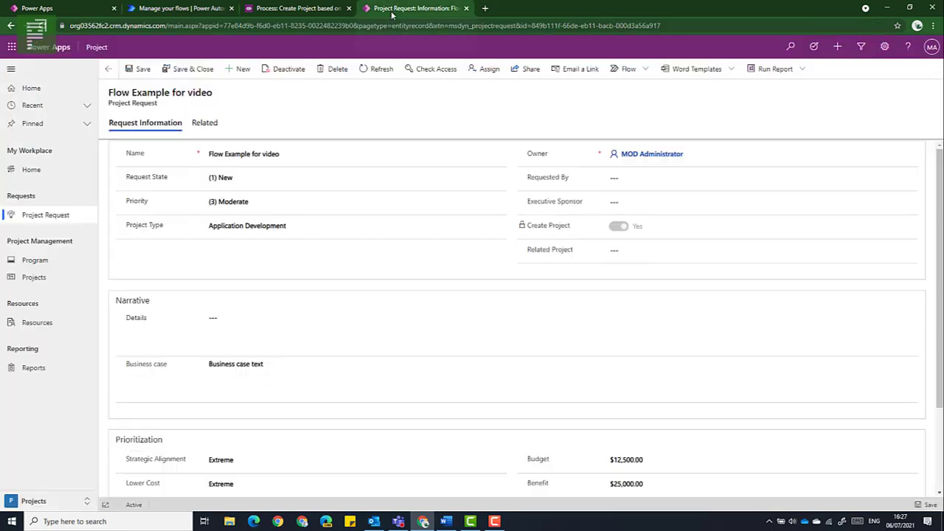
{"action": "left_click", "coordinate": [360, 72]}
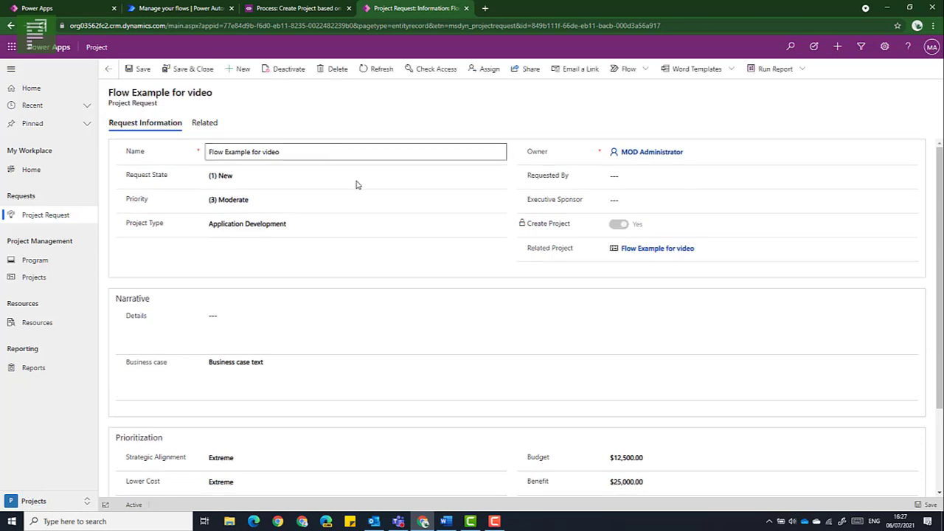
{"action": "left_click", "coordinate": [672, 252]}
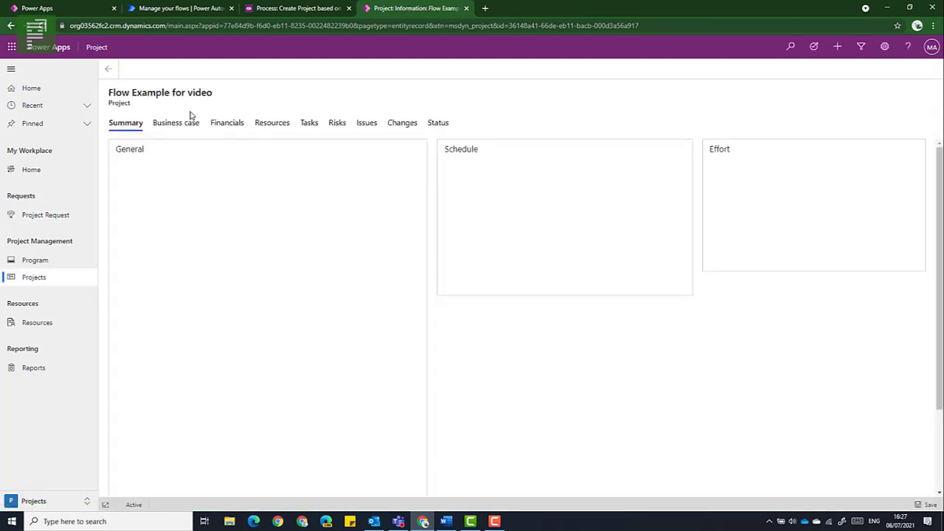
{"action": "left_click", "coordinate": [192, 140]}
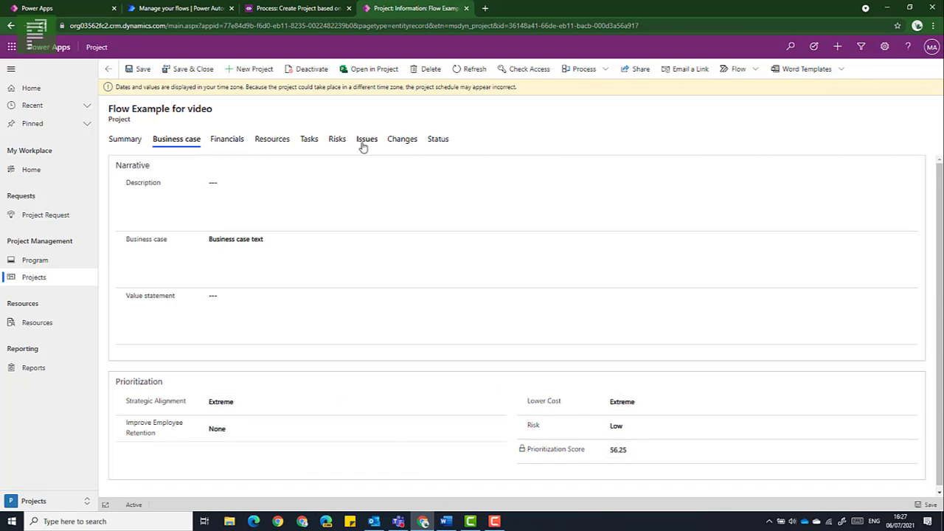
{"action": "left_click", "coordinate": [236, 146]}
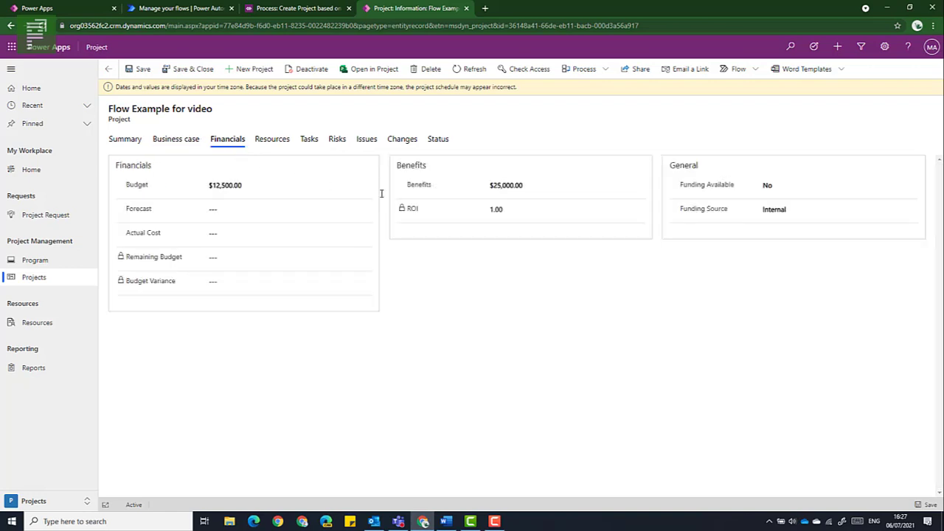